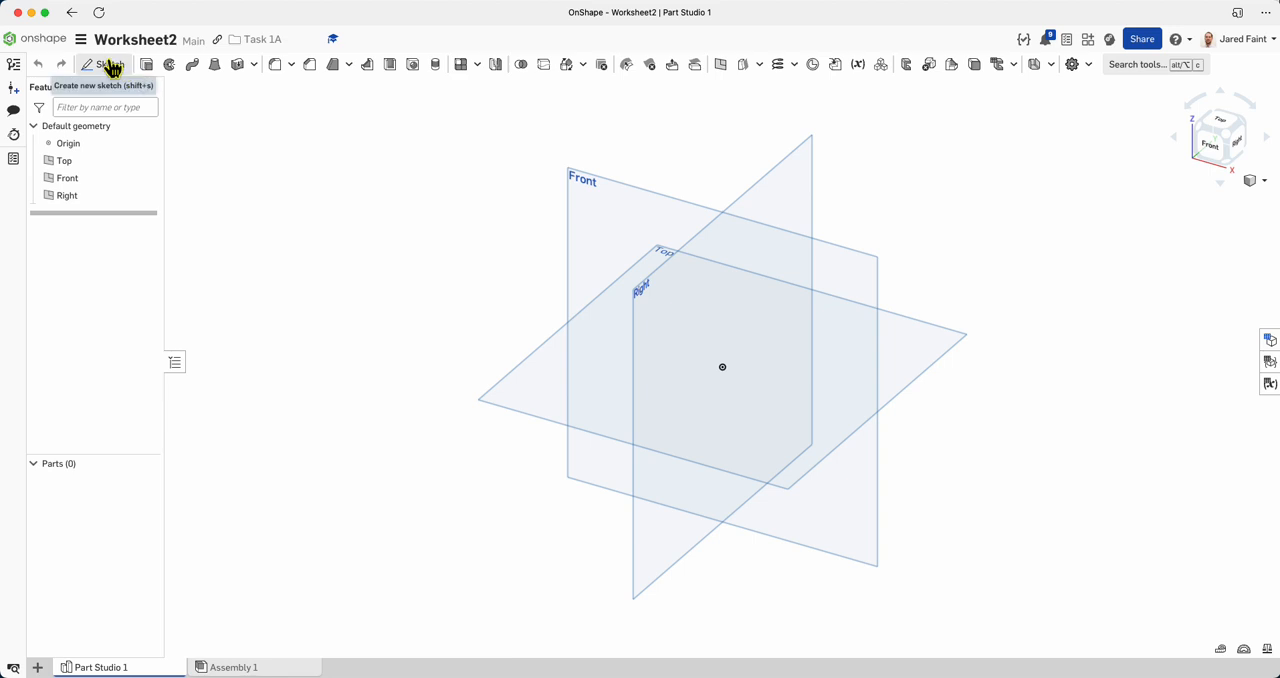
# Start a sketch on the Front plane and draw a corner rectangle from the origin, about 147 by 85 mm.
pyautogui.click(604, 236)
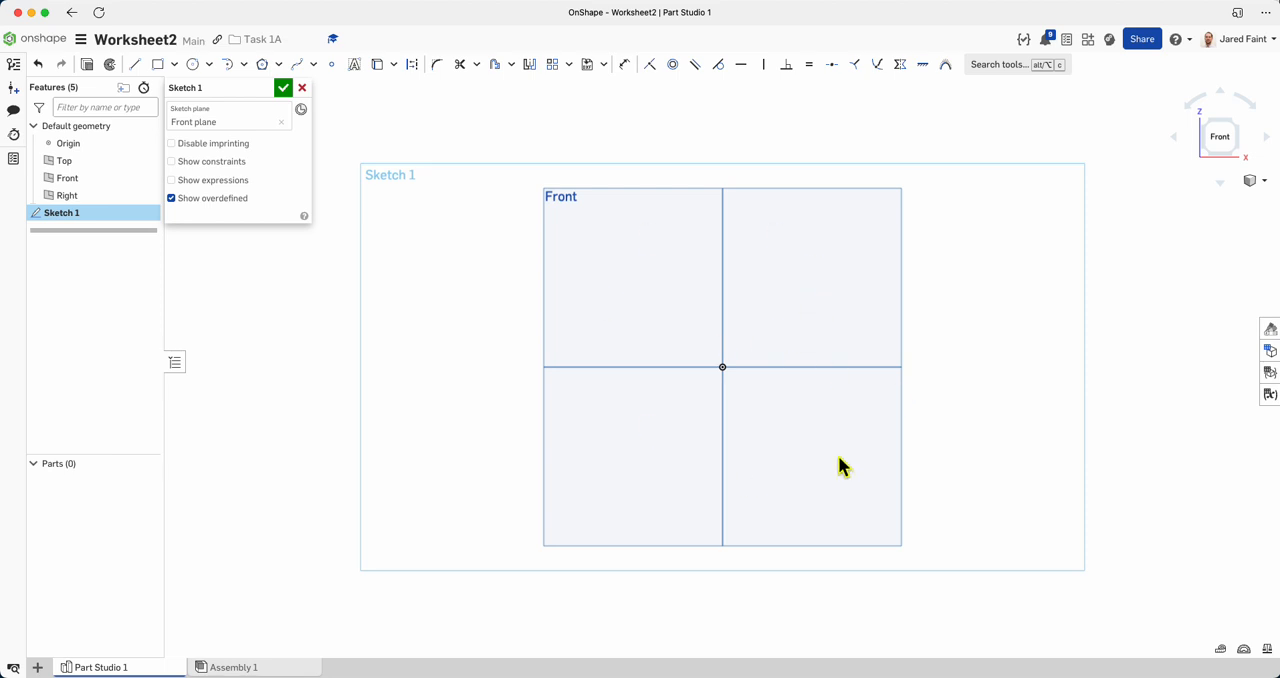
pyautogui.click(158, 66)
pyautogui.click(723, 368)
pyautogui.click(1074, 164)
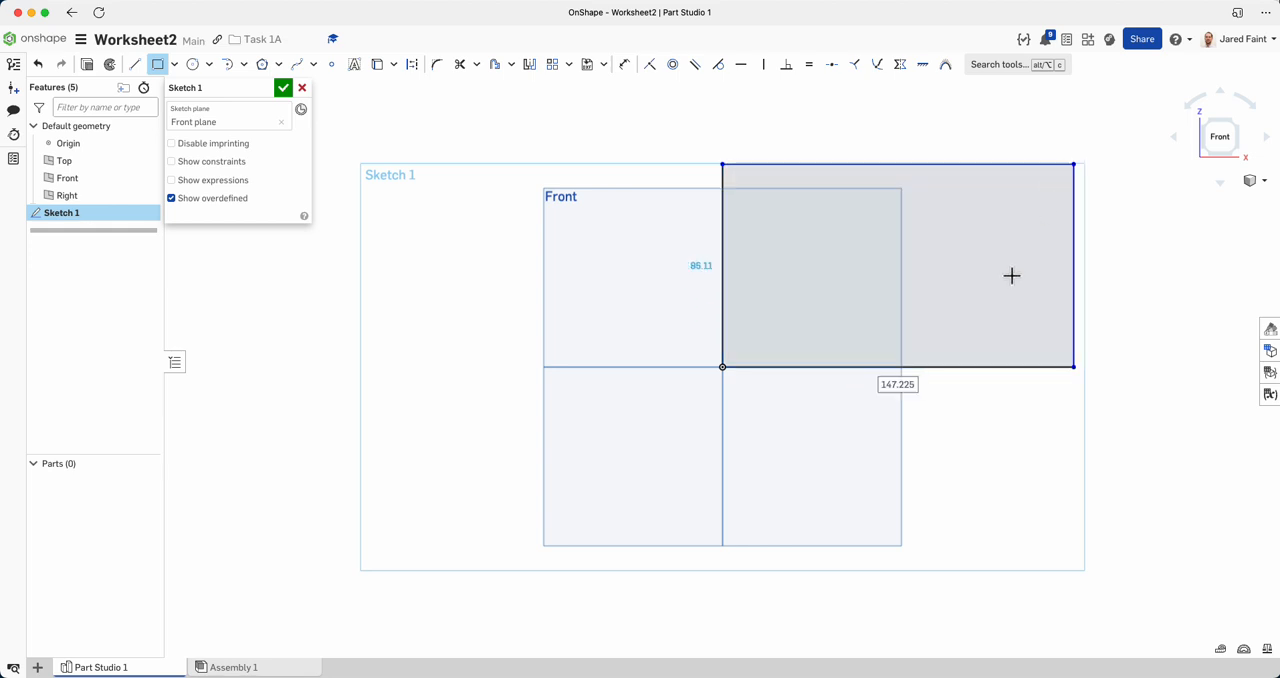
# Set the rectangle's width to 140 mm and its height to 80 mm, following the worksheet drawing.
pyautogui.press('super+Tab')
pyautogui.press('super+Tab')
pyautogui.write('1')
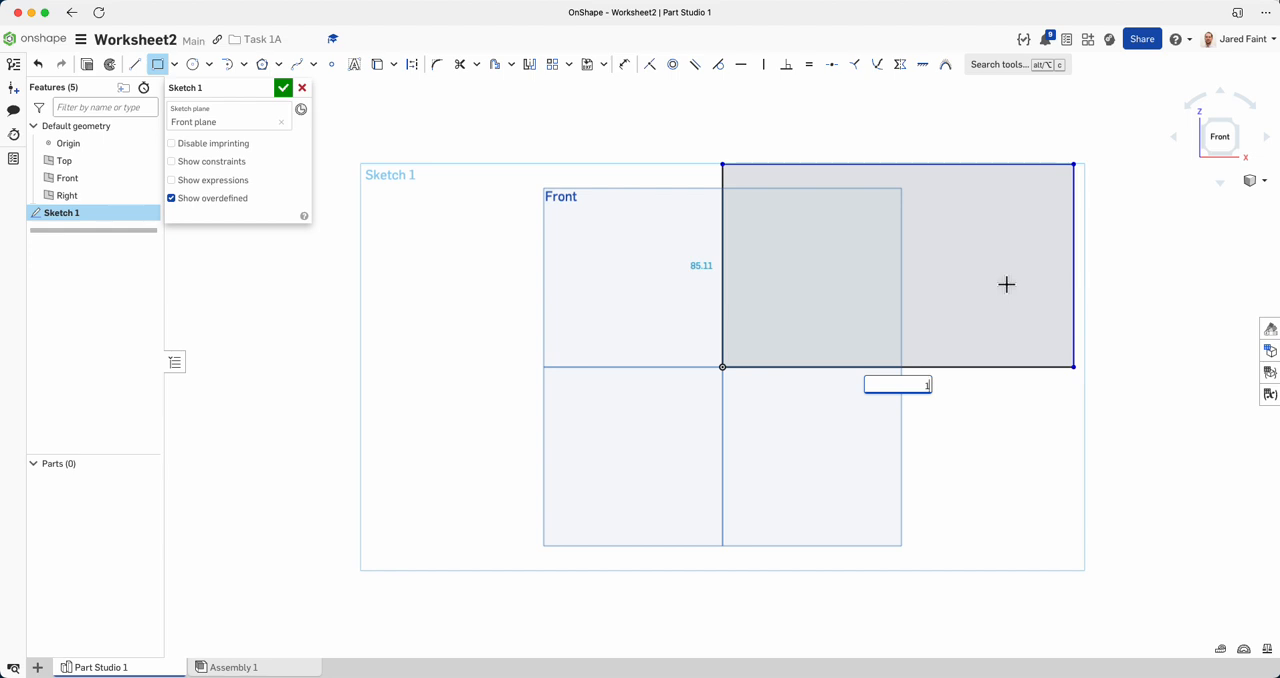
pyautogui.press('Return')
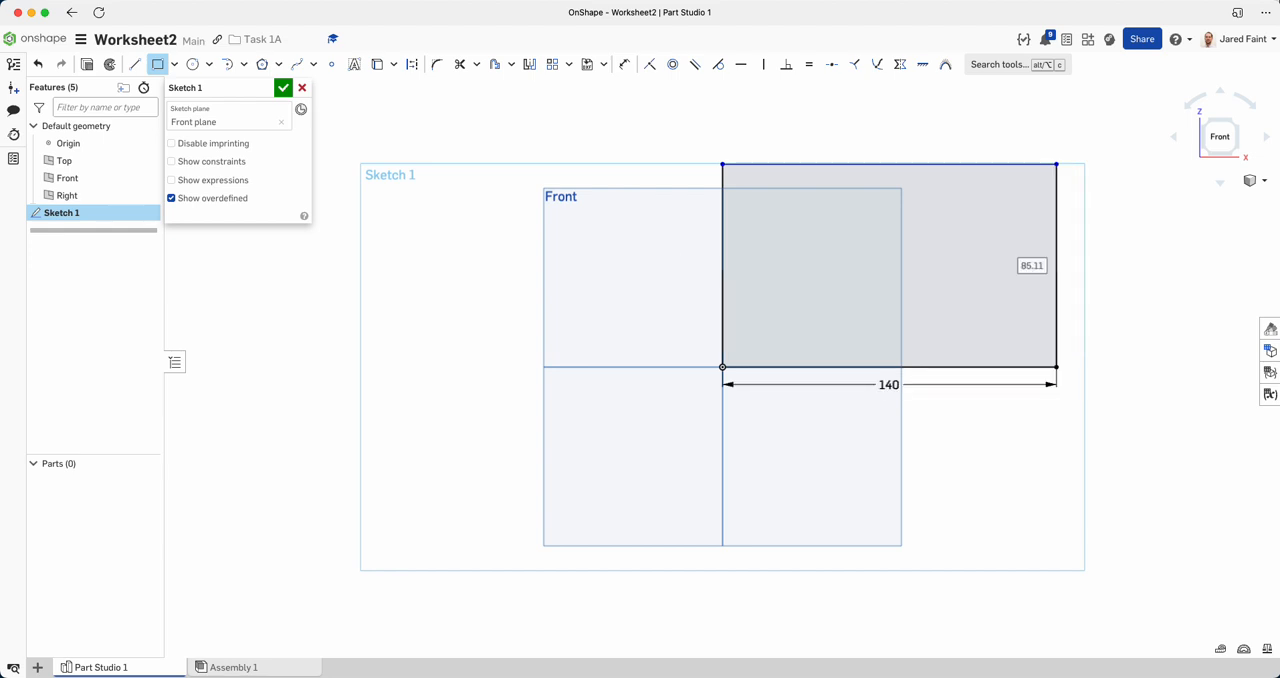
pyautogui.write('80')
pyautogui.press('Return')
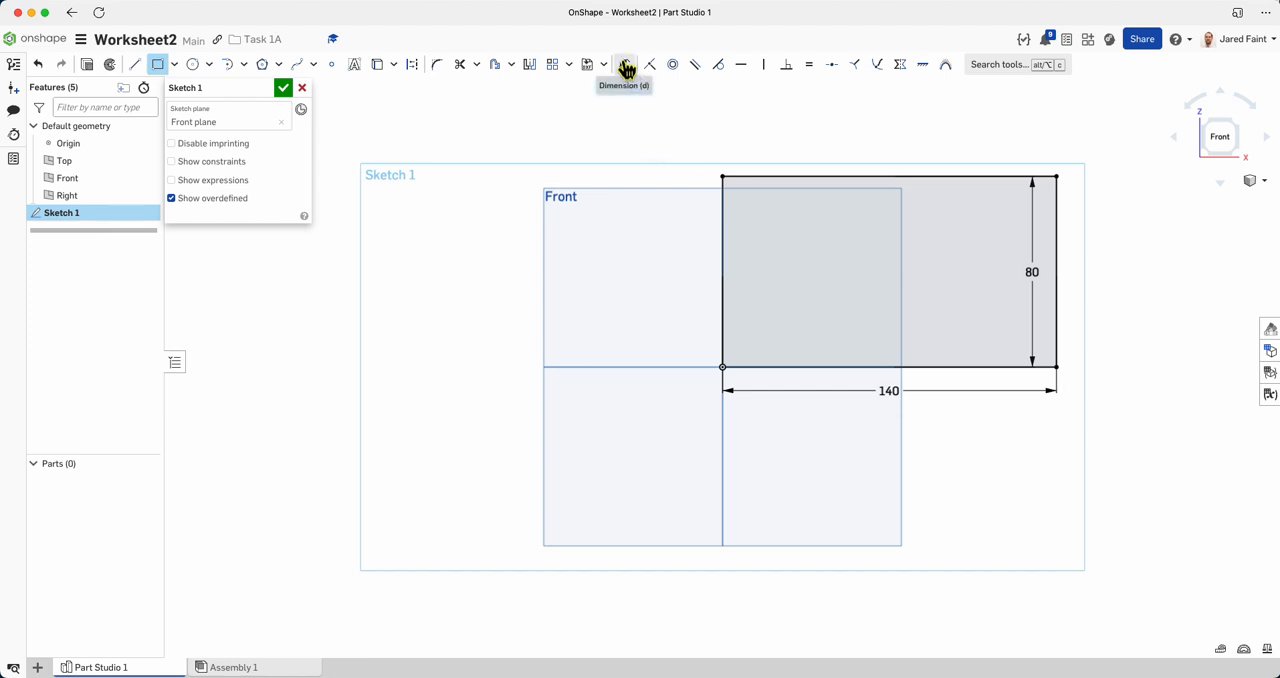
# Following the worksheet drawing, sketch a diagonal line from about 46 mm along the rectangle's top edge down to its right edge.
pyautogui.moveTo(948, 297); pyautogui.dragTo(748, 317, button='middle')
pyautogui.scroll(5, 654, 344)
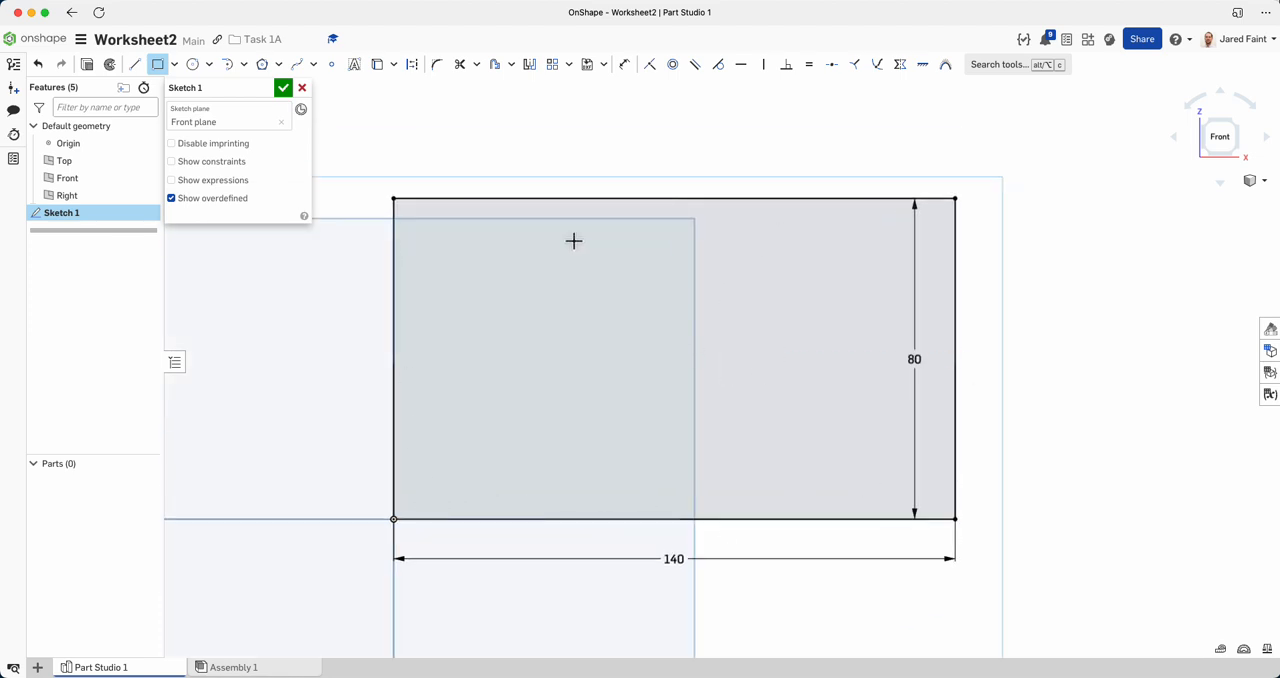
pyautogui.press('super+Tab')
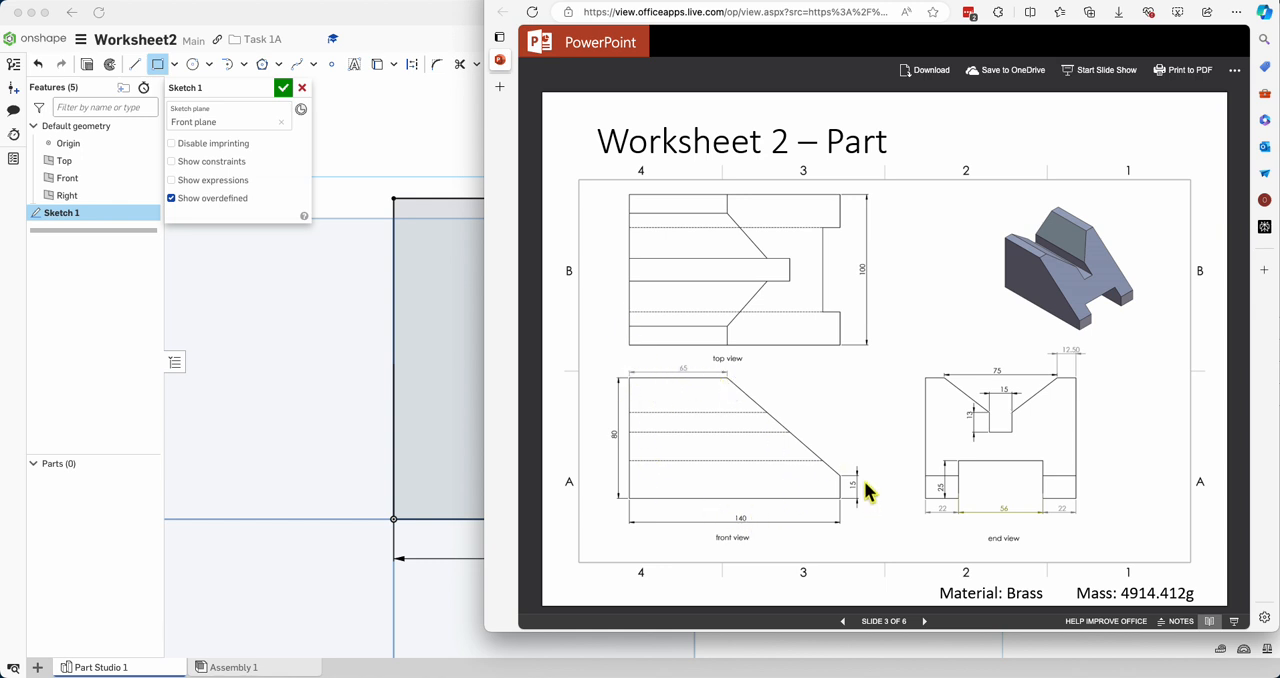
pyautogui.press('super+Tab')
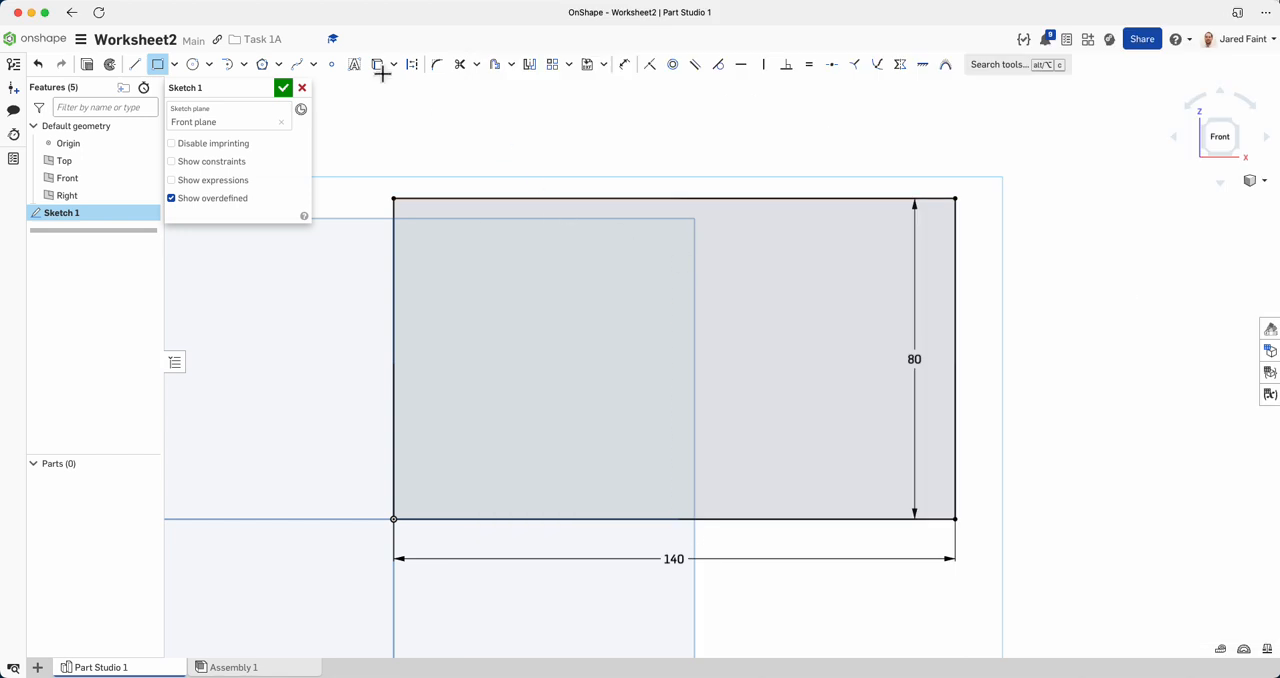
pyautogui.click(134, 65)
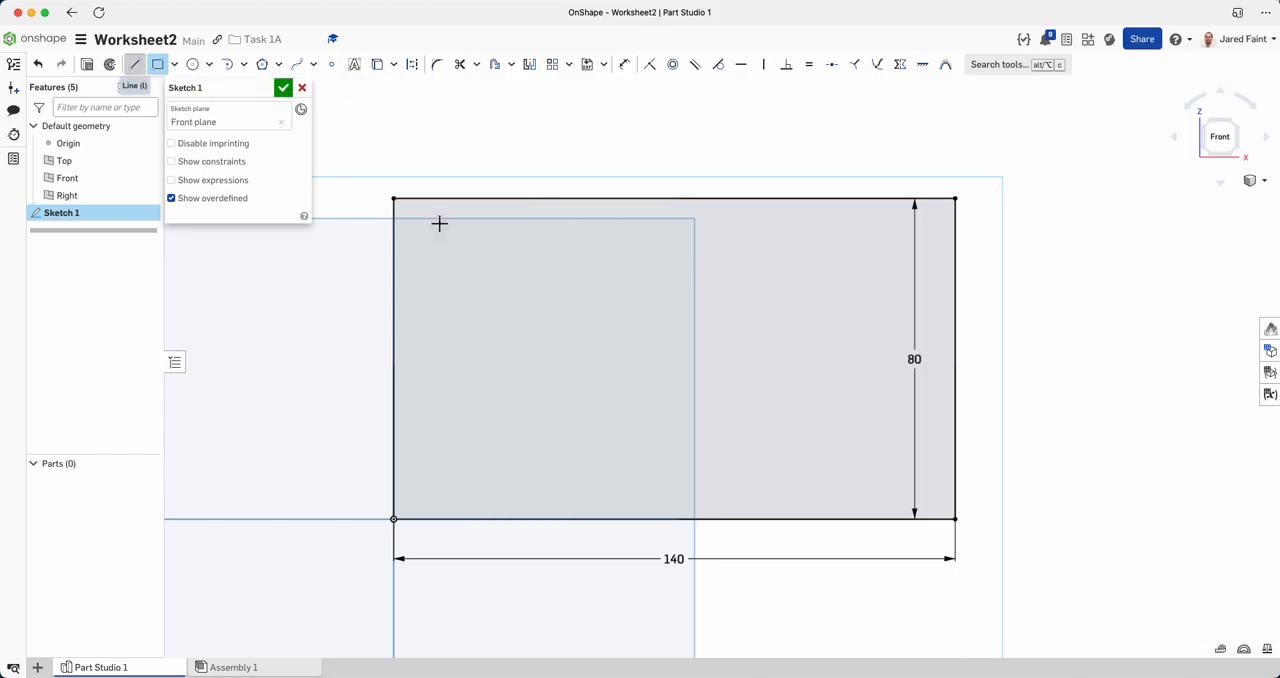
pyautogui.click(583, 198)
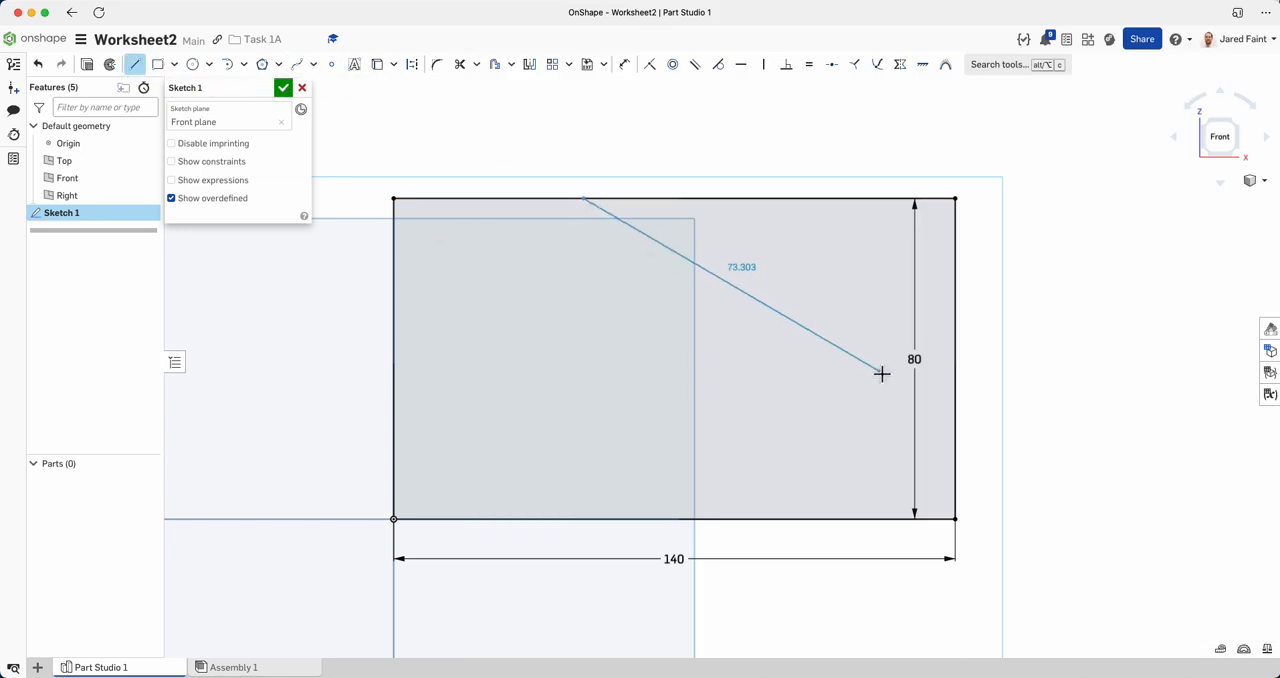
pyautogui.click(955, 412)
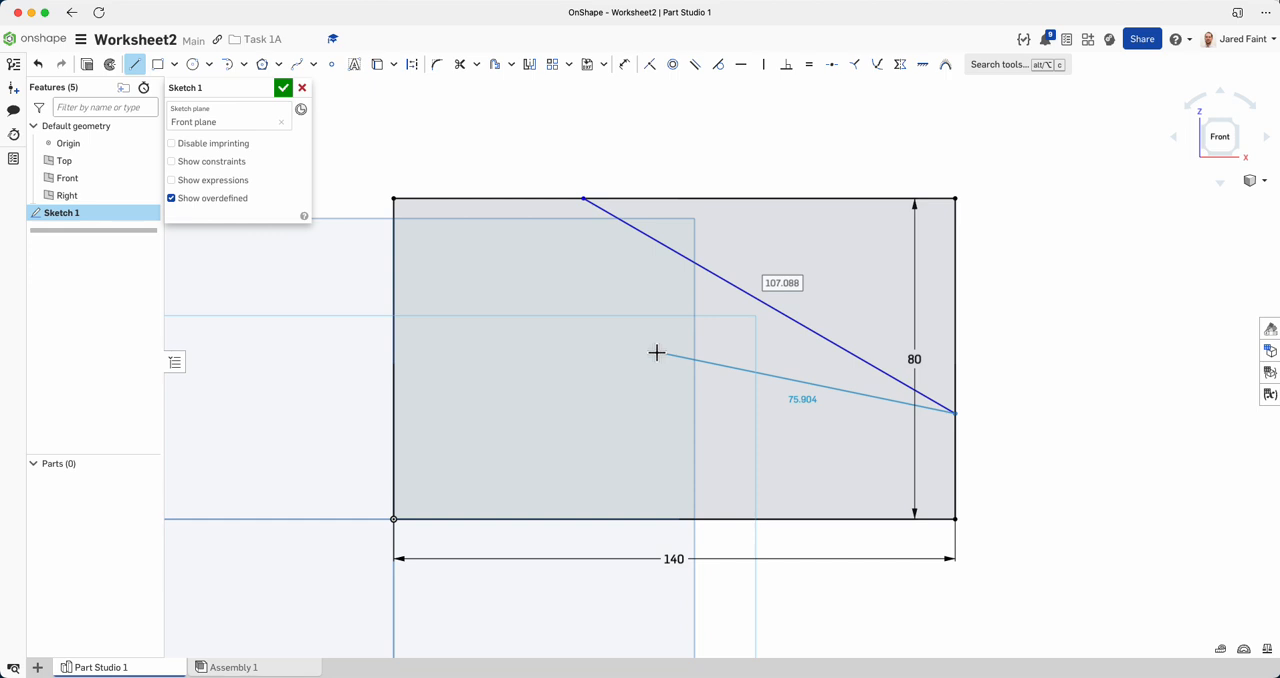
pyautogui.press('Escape')
pyautogui.moveTo(585, 197)
pyautogui.mouseDown()
pyautogui.moveTo(474, 199)
pyautogui.moveTo(546, 323)
pyautogui.moveTo(669, 263)
pyautogui.moveTo(579, 254)
pyautogui.mouseUp()
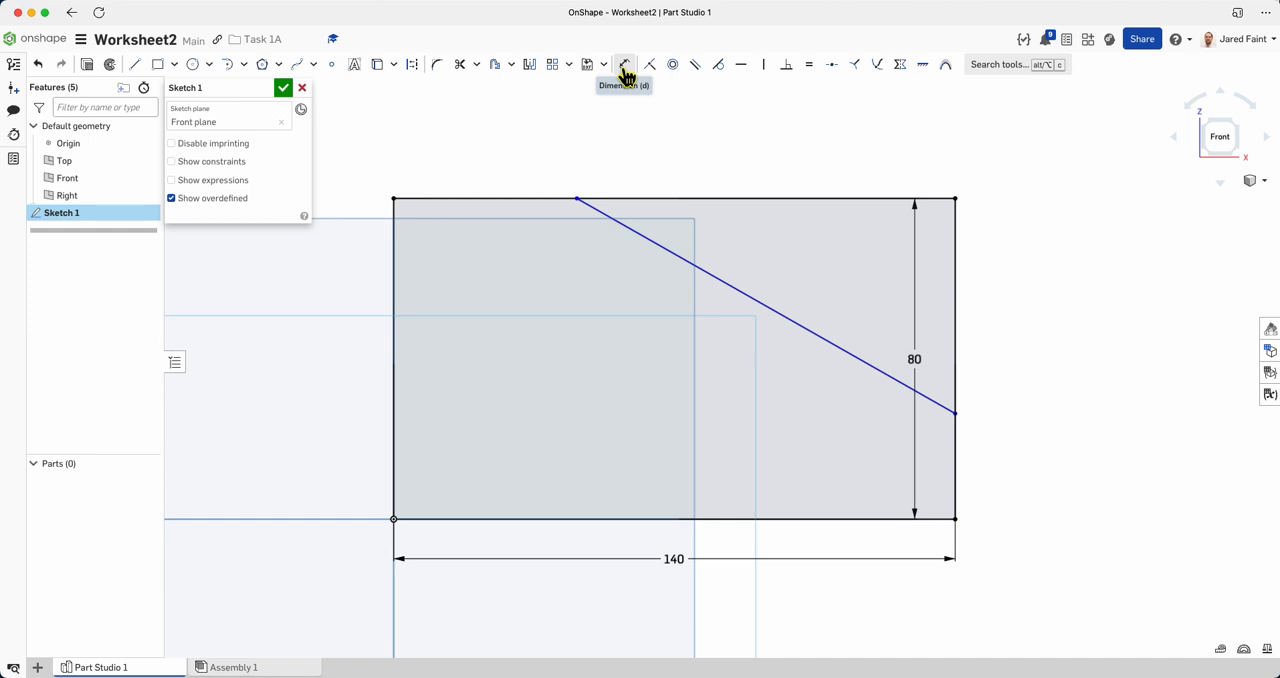
# Check the worksheet drawing and dimension the diagonal's upper endpoint 65 mm from the rectangle's upper-left corner.
pyautogui.press('super+Tab')
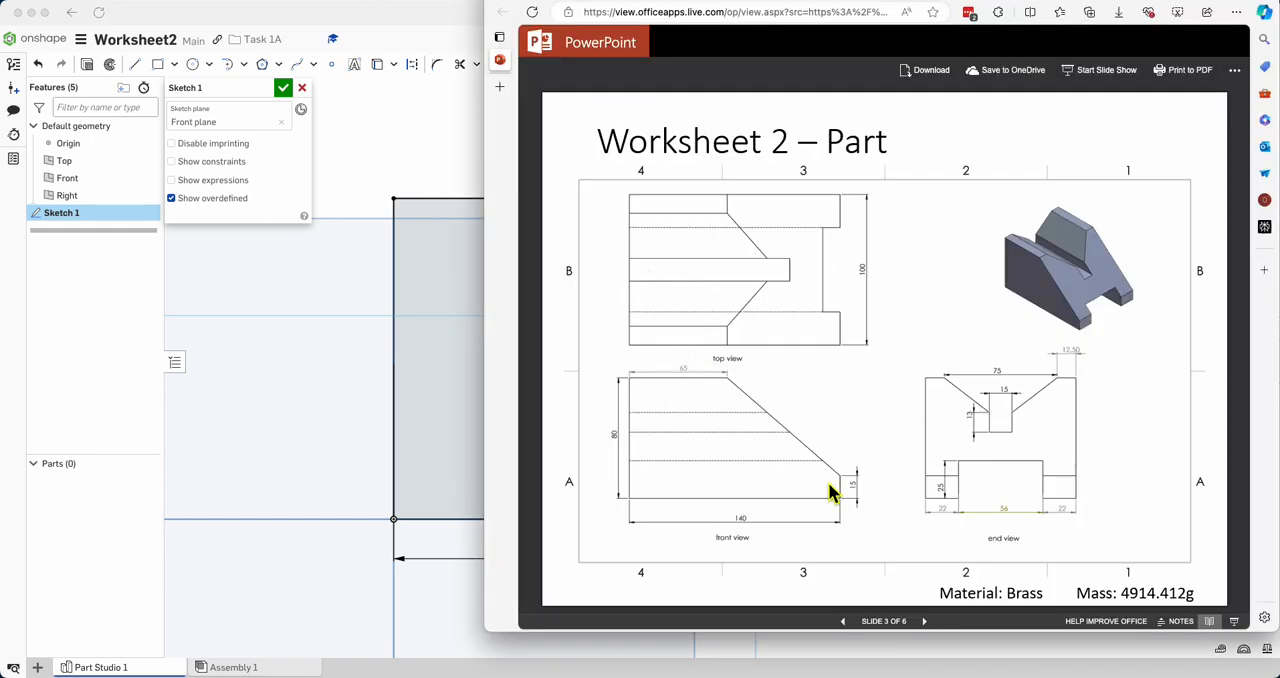
pyautogui.press('super+Tab')
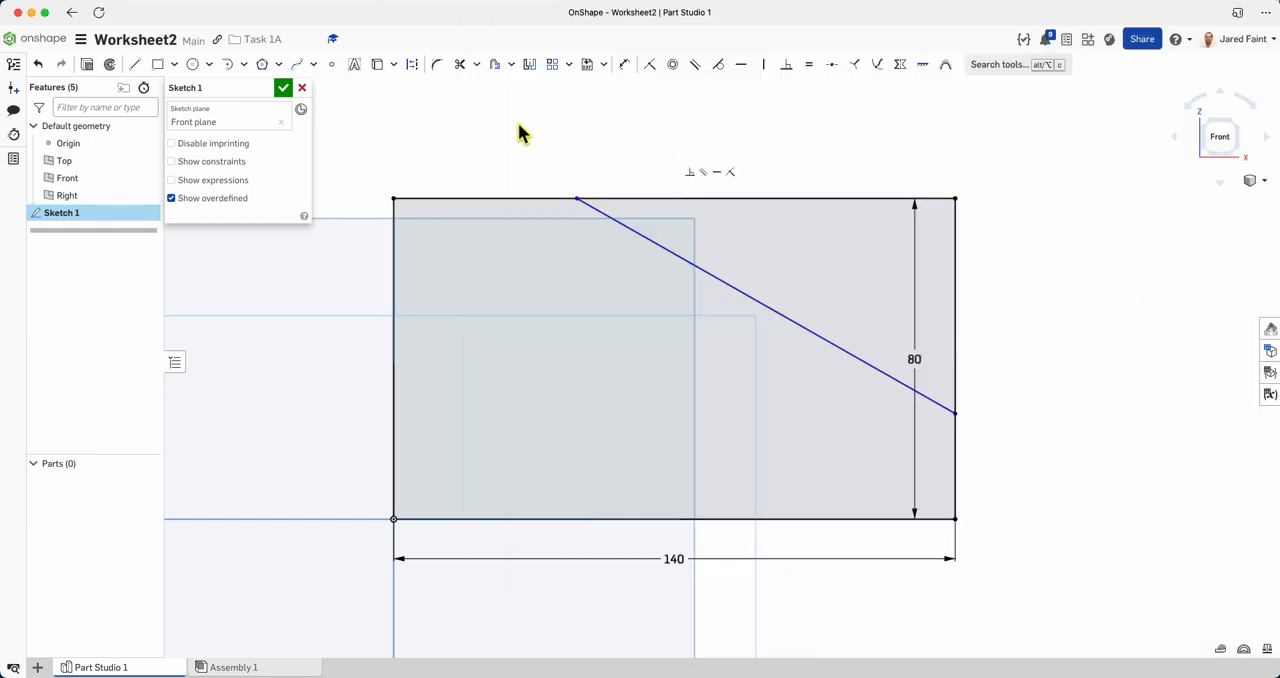
pyautogui.click(623, 68)
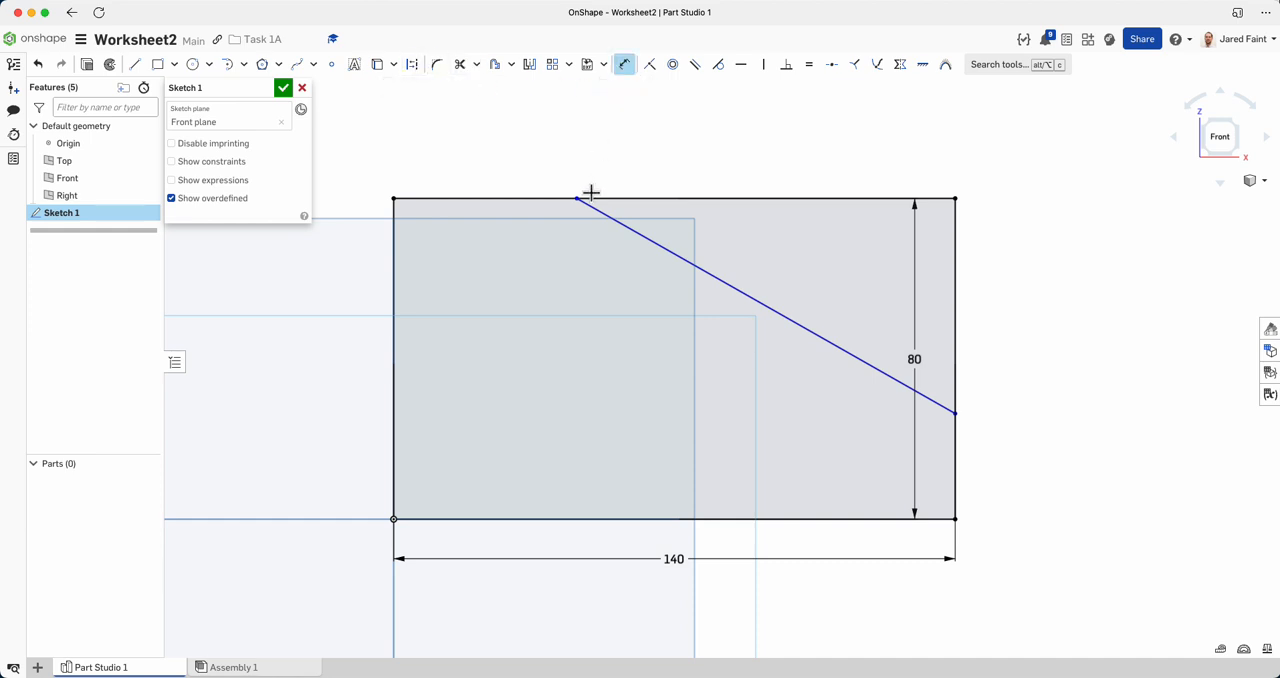
pyautogui.click(393, 198)
pyautogui.click(576, 198)
pyautogui.click(514, 151)
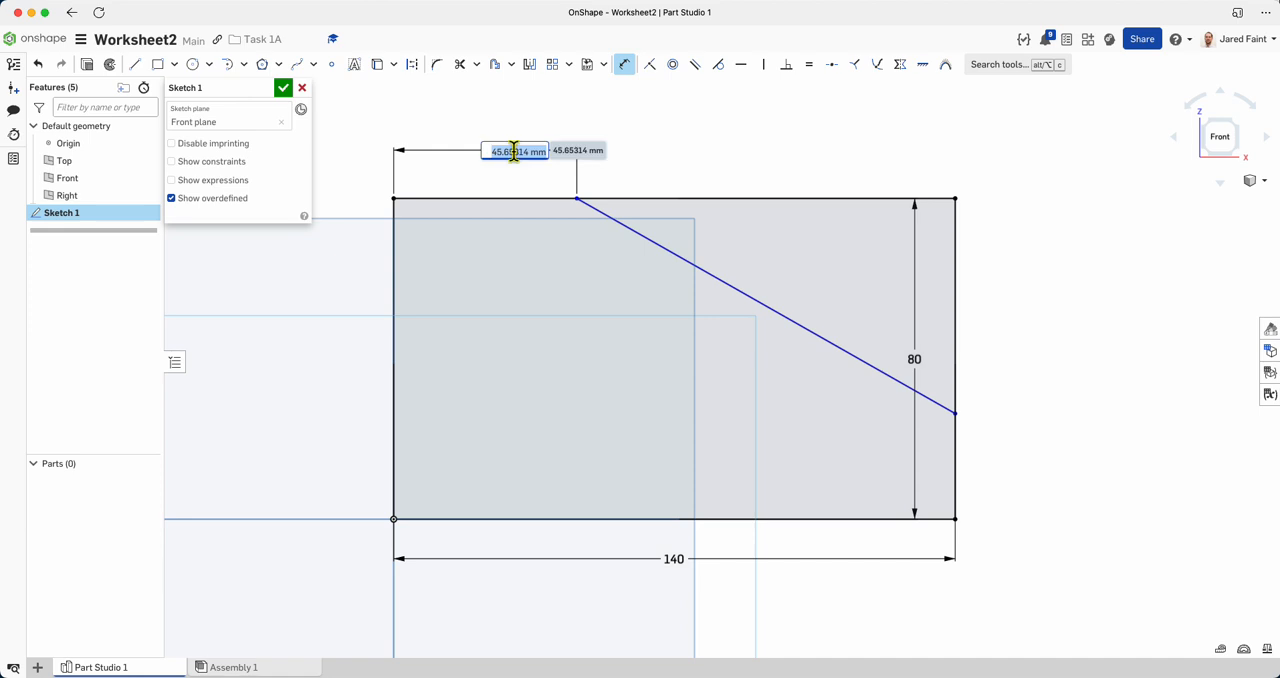
pyautogui.write('65')
pyautogui.press('Return')
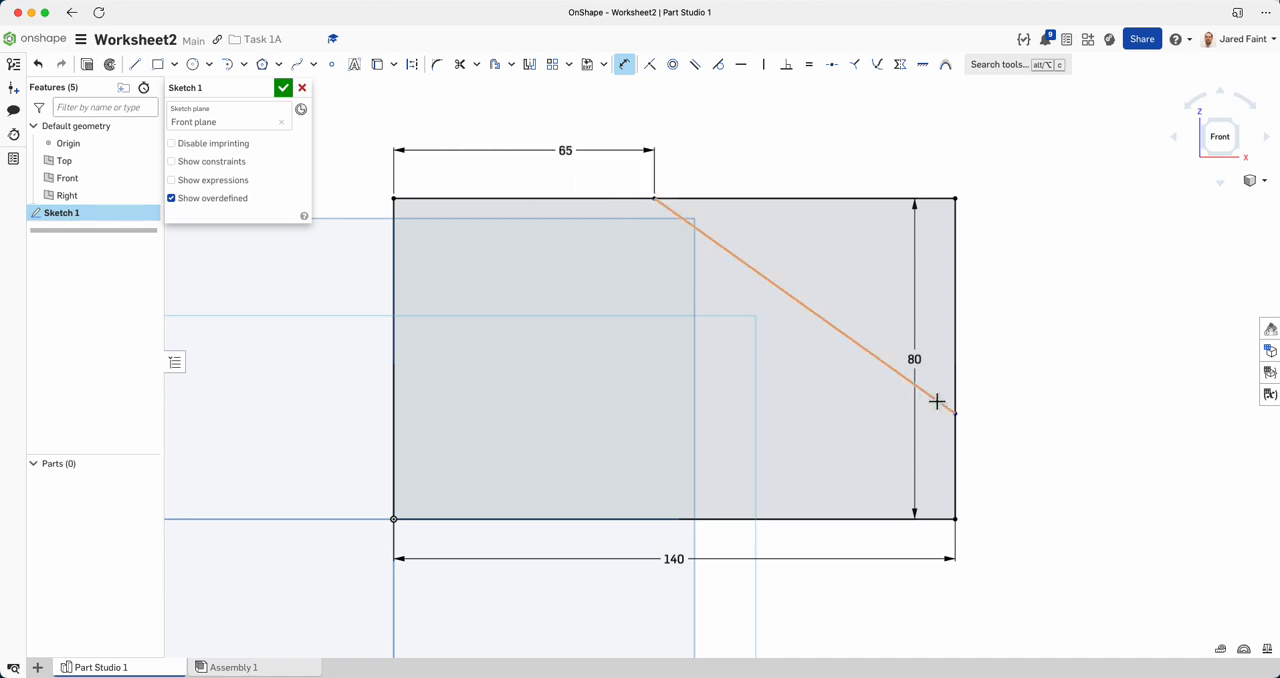
# Dimension the diagonal's lower endpoint 15 mm above the rectangle's lower-right corner and finish the sketch.
pyautogui.click(954, 412)
pyautogui.click(955, 518)
pyautogui.click(1008, 516)
pyautogui.press('BackSpace')
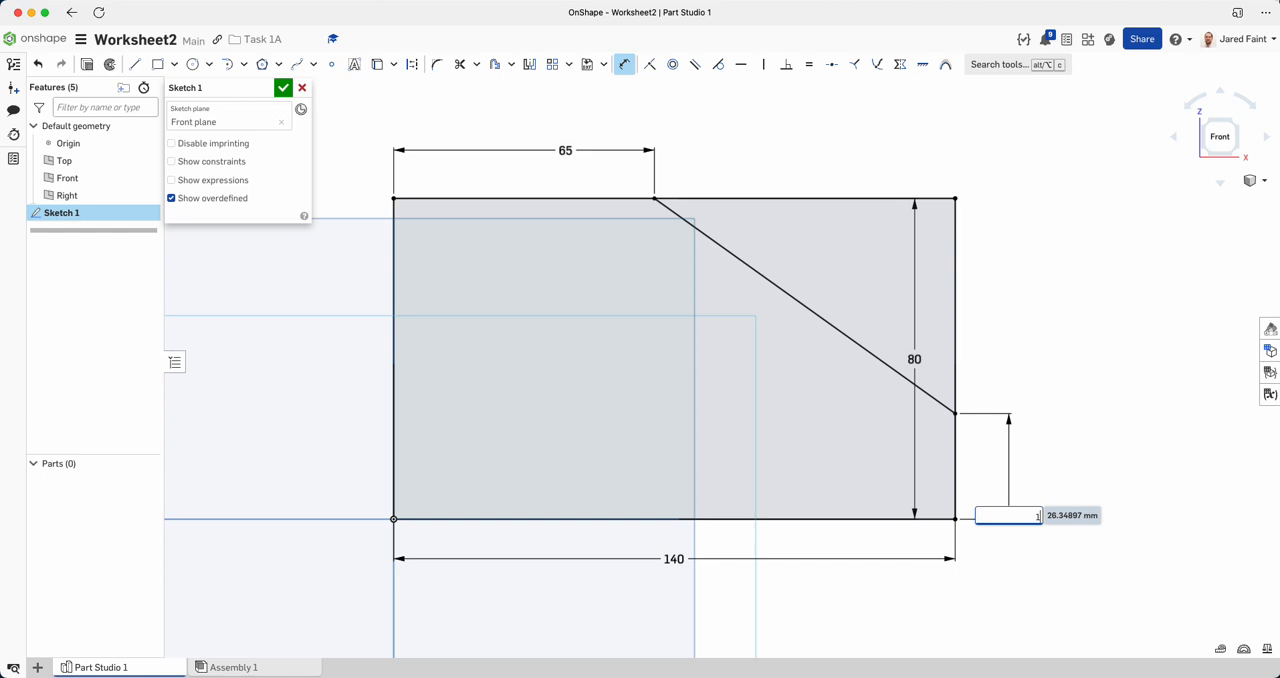
pyautogui.write('15')
pyautogui.press('Return')
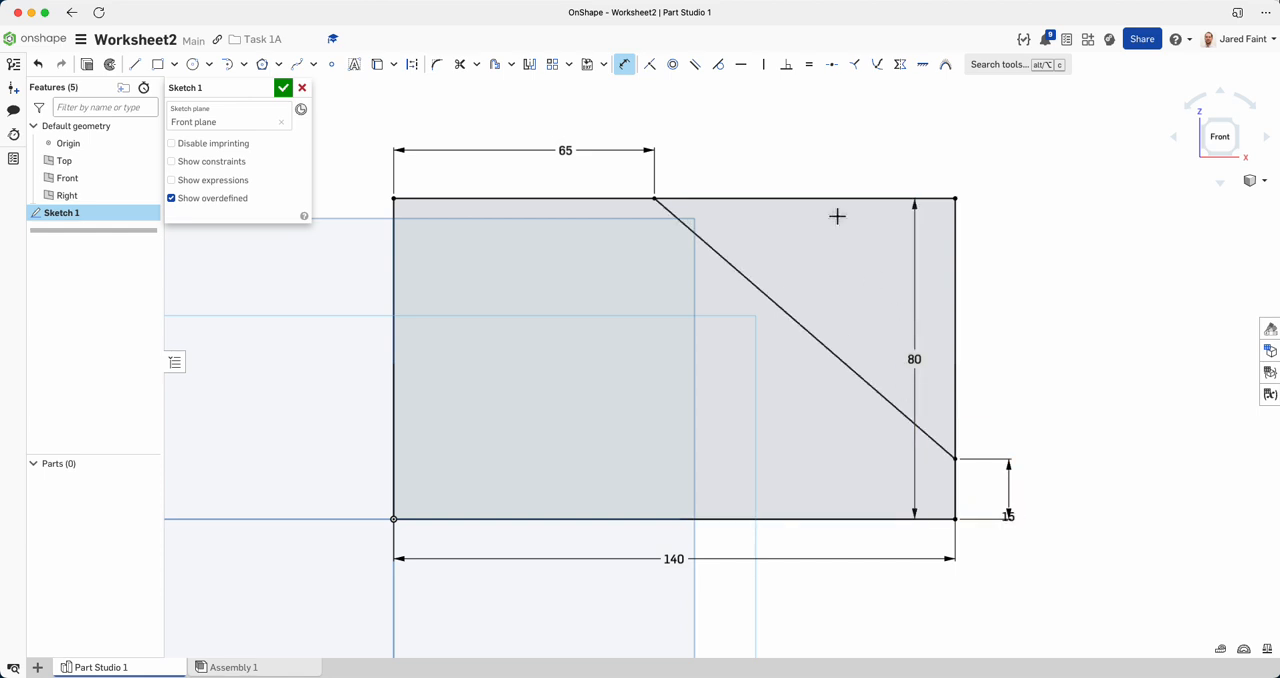
pyautogui.scroll(-2, 754, 237)
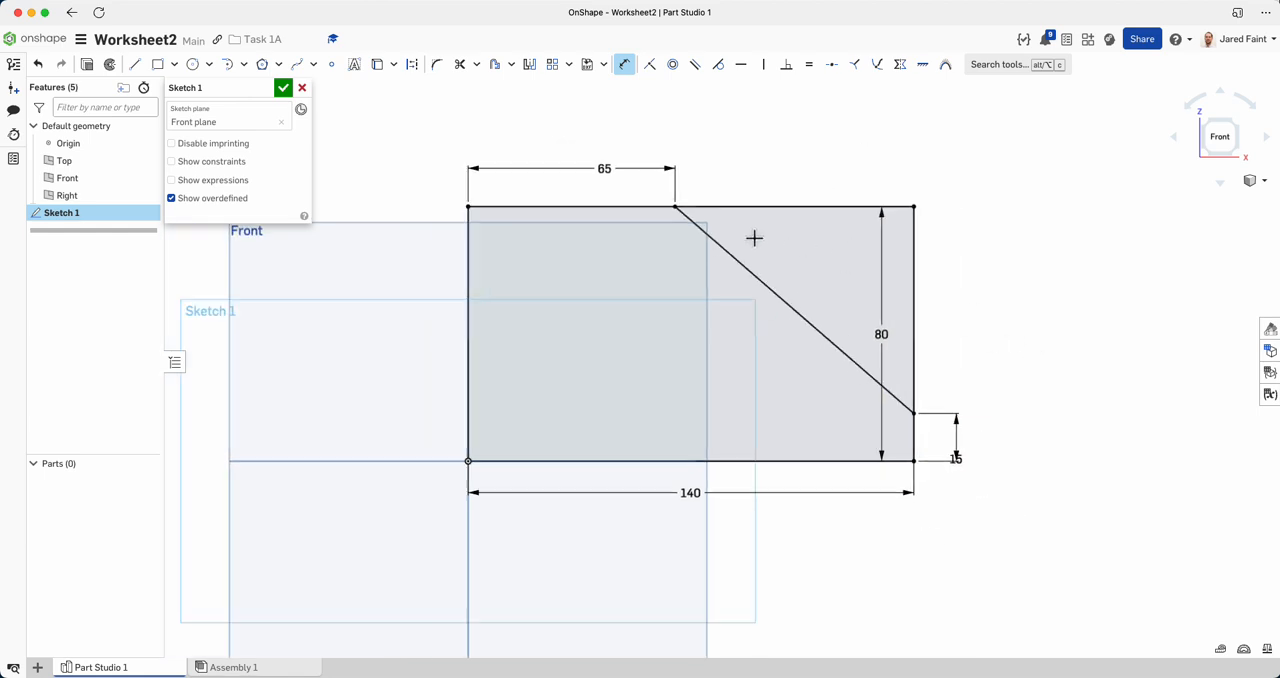
pyautogui.click(284, 90)
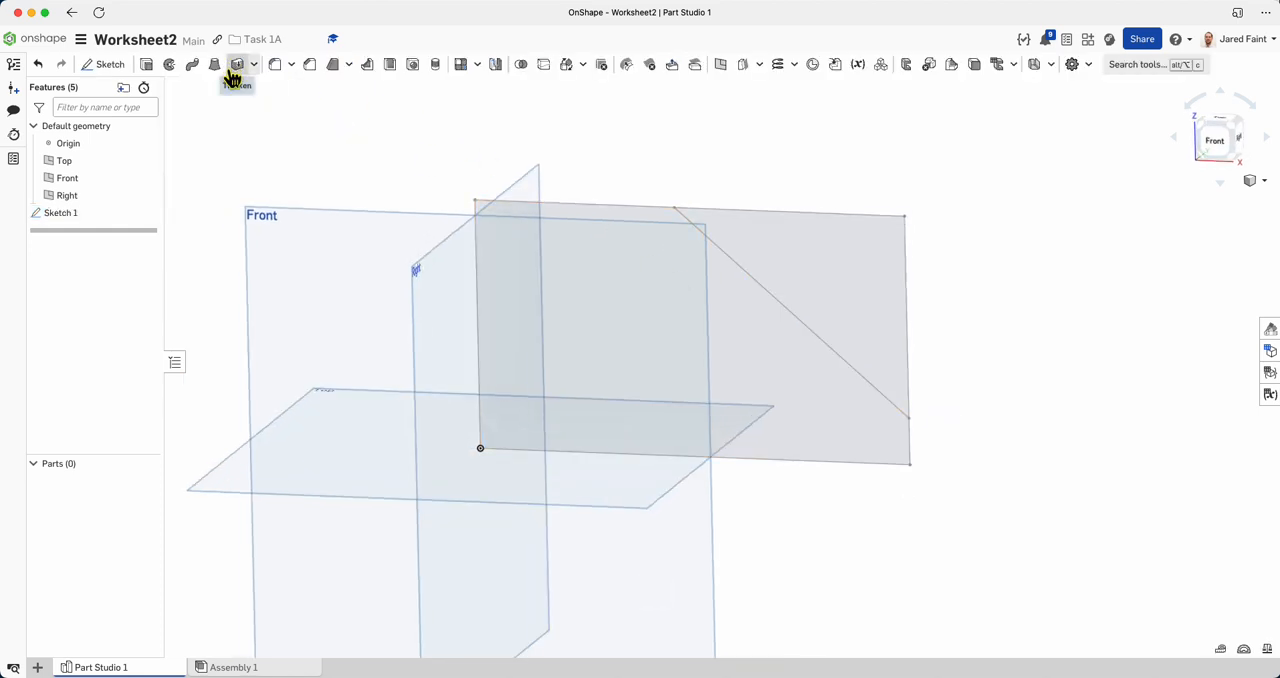
# Extrude the sketch region below the diagonal as a new solid with a blind depth of 100 mm, per the worksheet.
pyautogui.click(146, 64)
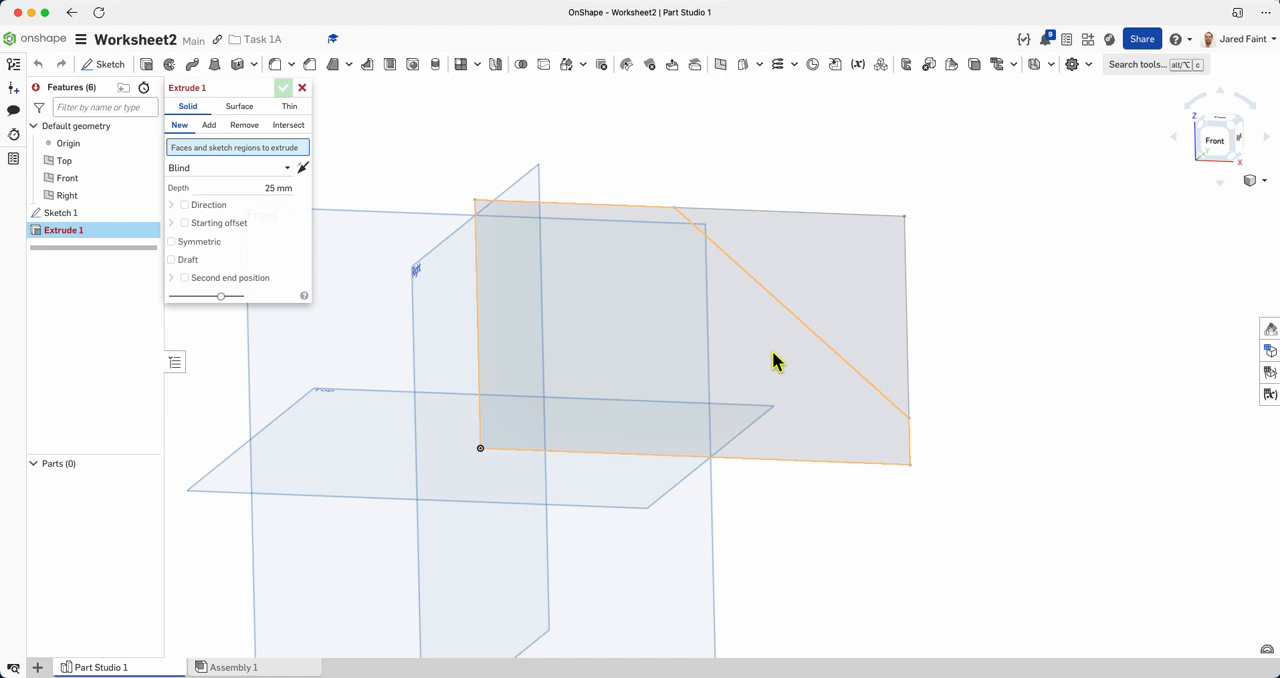
pyautogui.click(773, 362)
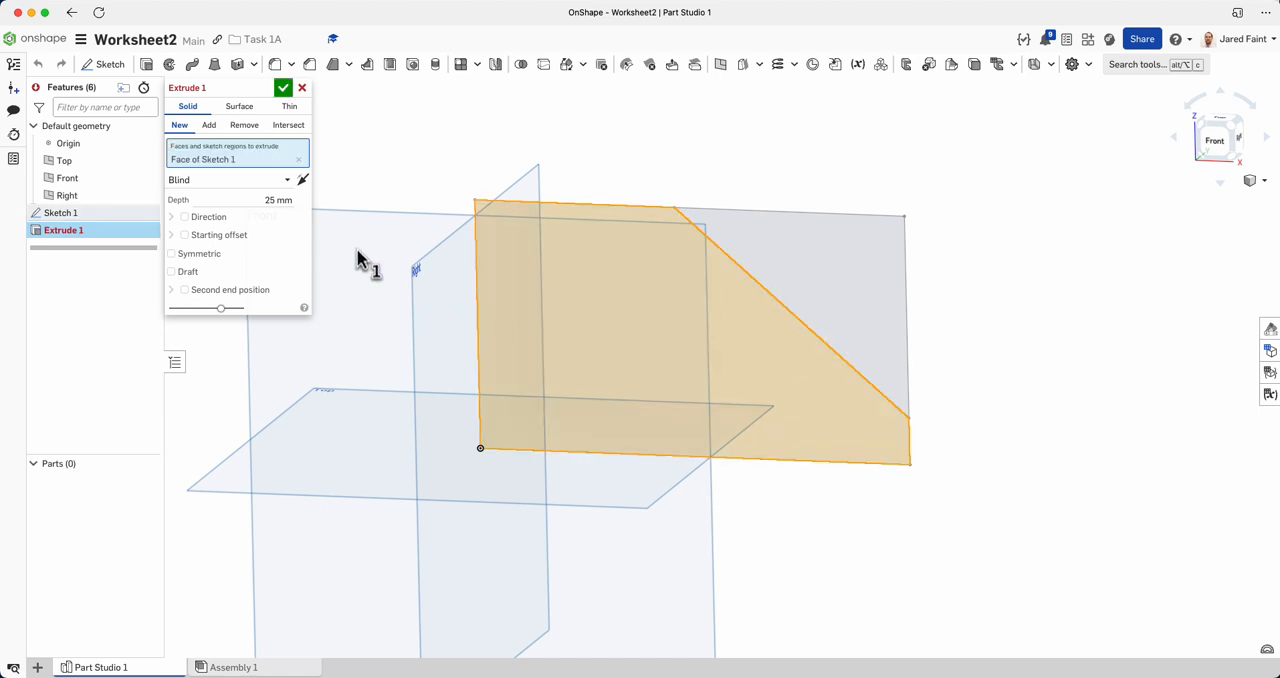
pyautogui.press('super+Tab')
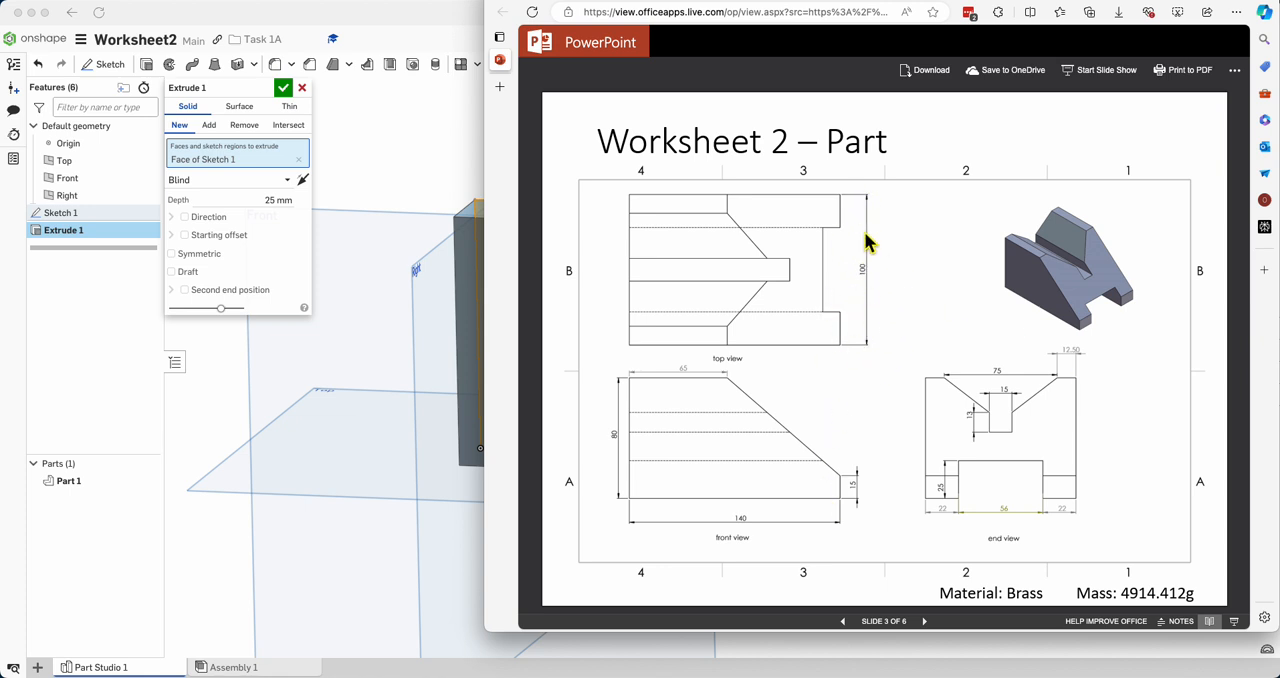
pyautogui.click(272, 205)
pyautogui.doubleClick(268, 200)
pyautogui.write('100')
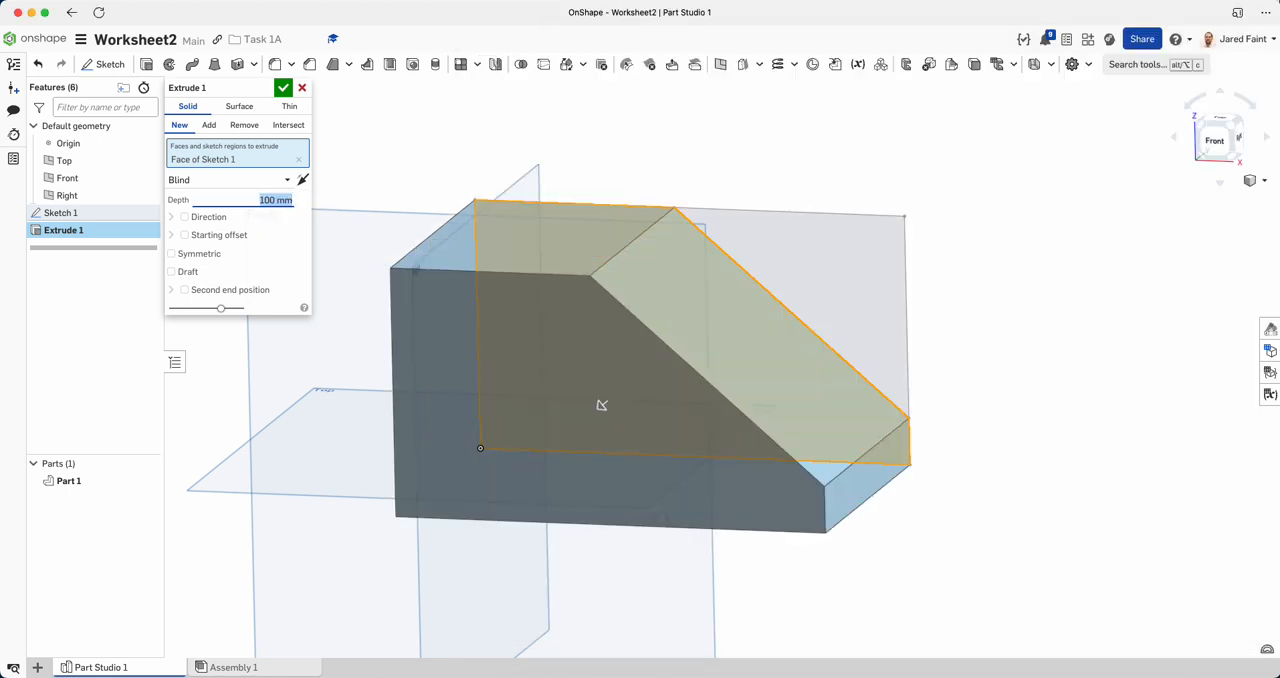
pyautogui.click(283, 87)
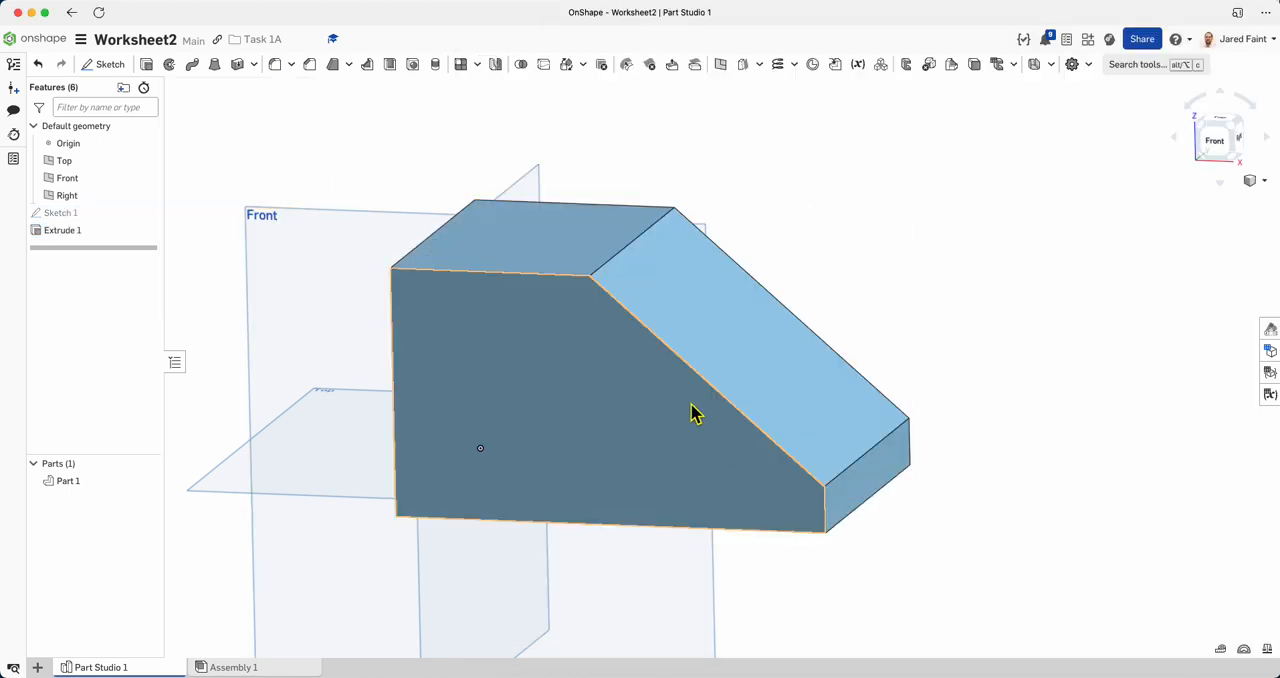
# Consult the worksheet's end view and start a new sketch on the sloped face of the block.
pyautogui.moveTo(583, 423); pyautogui.dragTo(771, 492, button='right')
pyautogui.press('super+Tab')
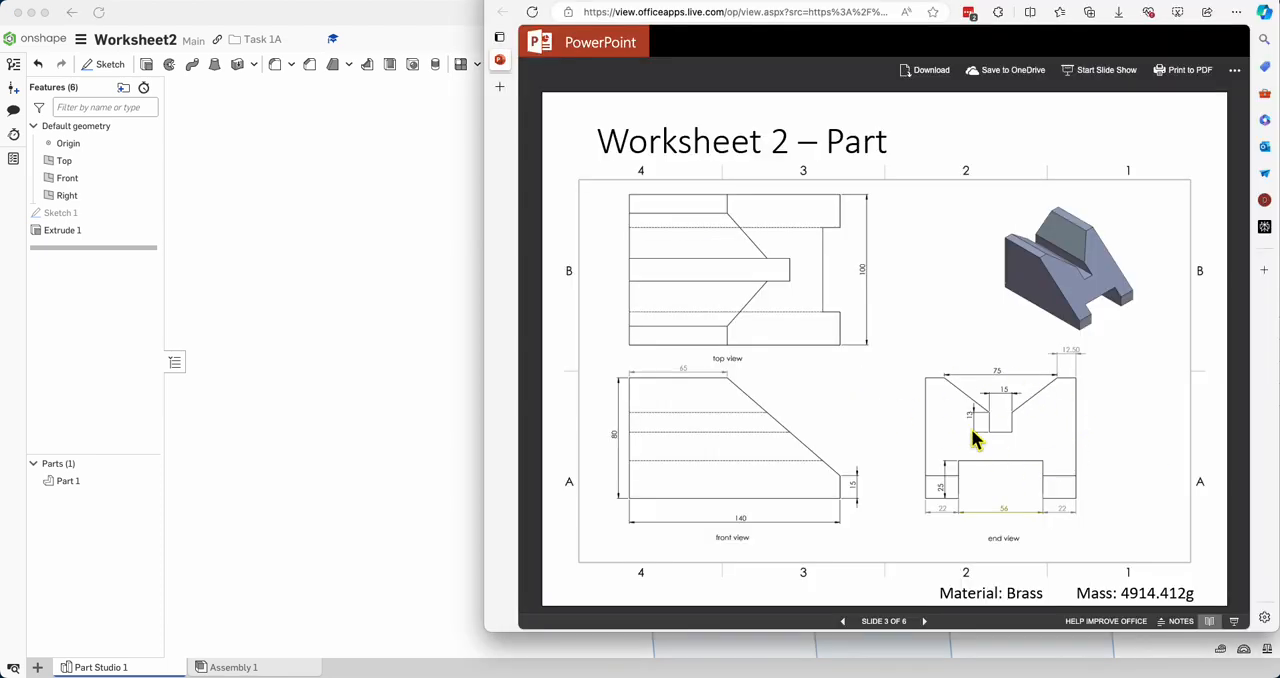
pyautogui.press('super+Tab')
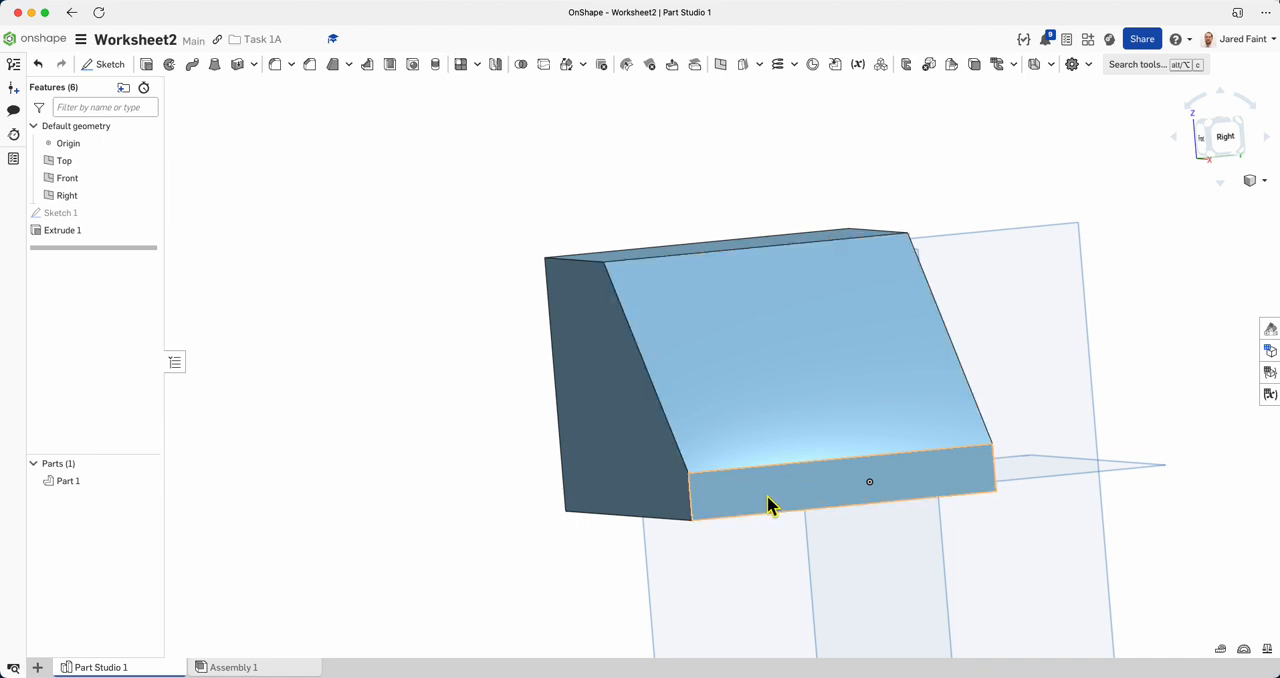
pyautogui.moveTo(739, 475); pyautogui.dragTo(828, 432, button='right')
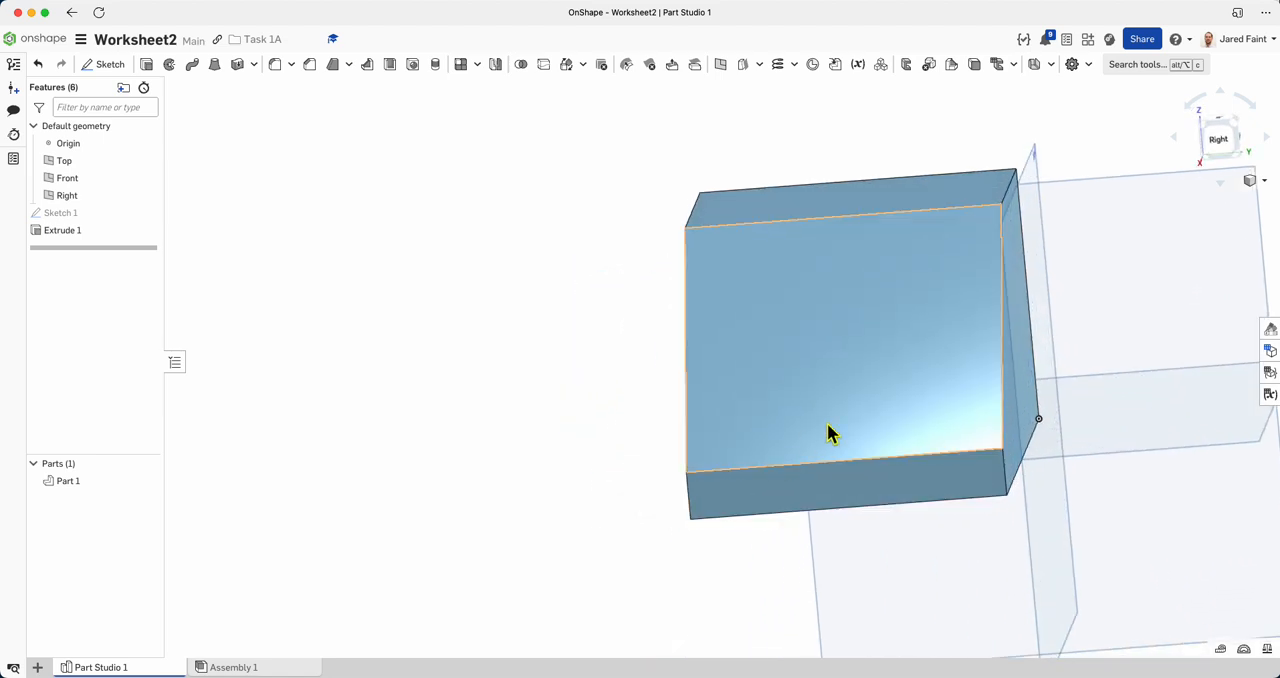
pyautogui.click(850, 353)
pyautogui.moveTo(830, 347); pyautogui.dragTo(820, 361, button='right')
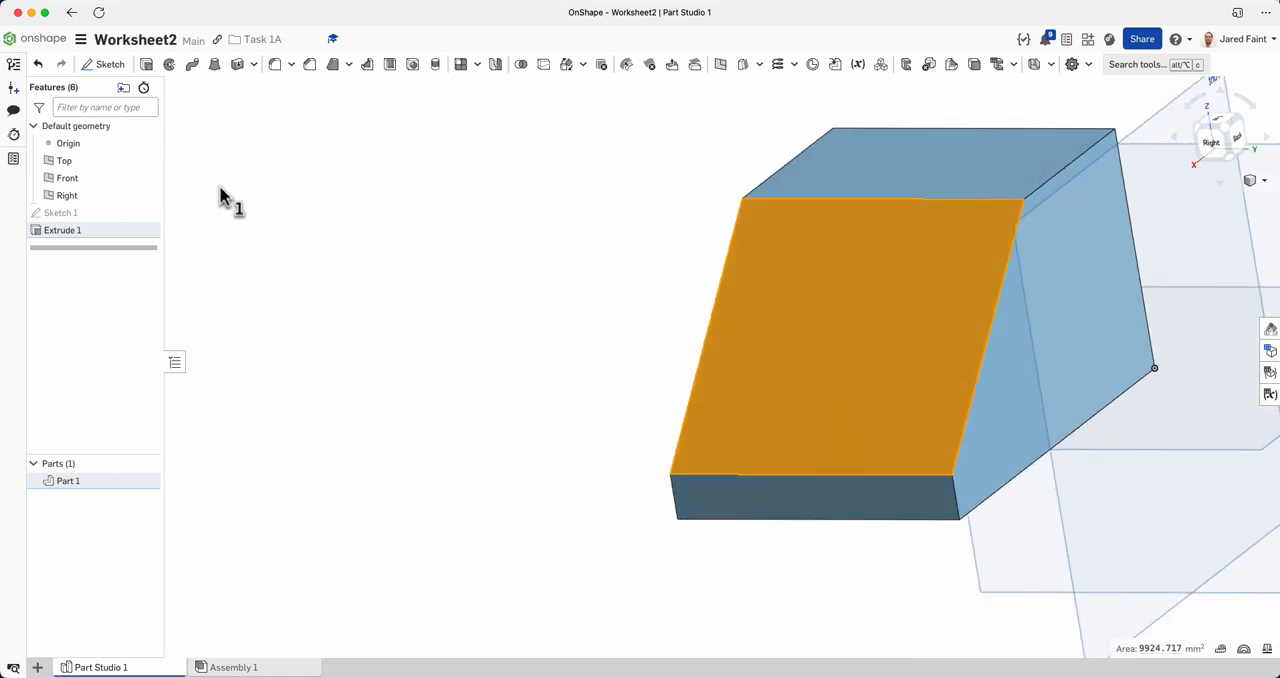
pyautogui.click(108, 64)
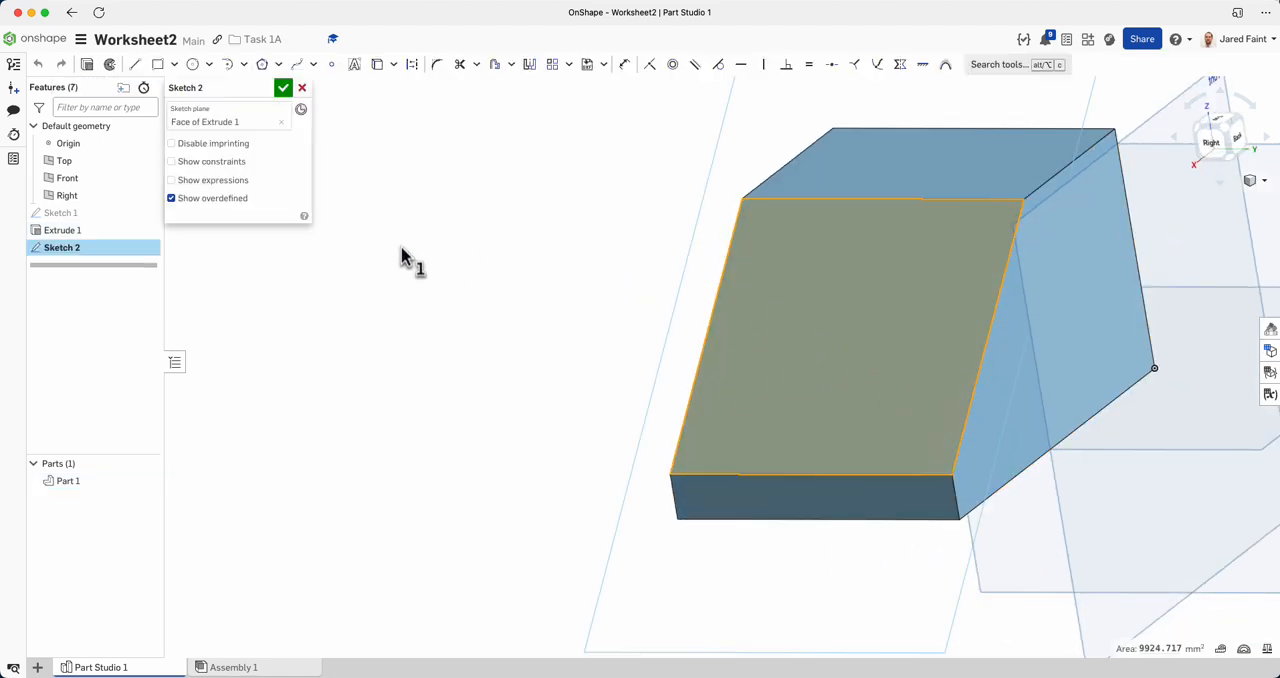
pyautogui.click(537, 408)
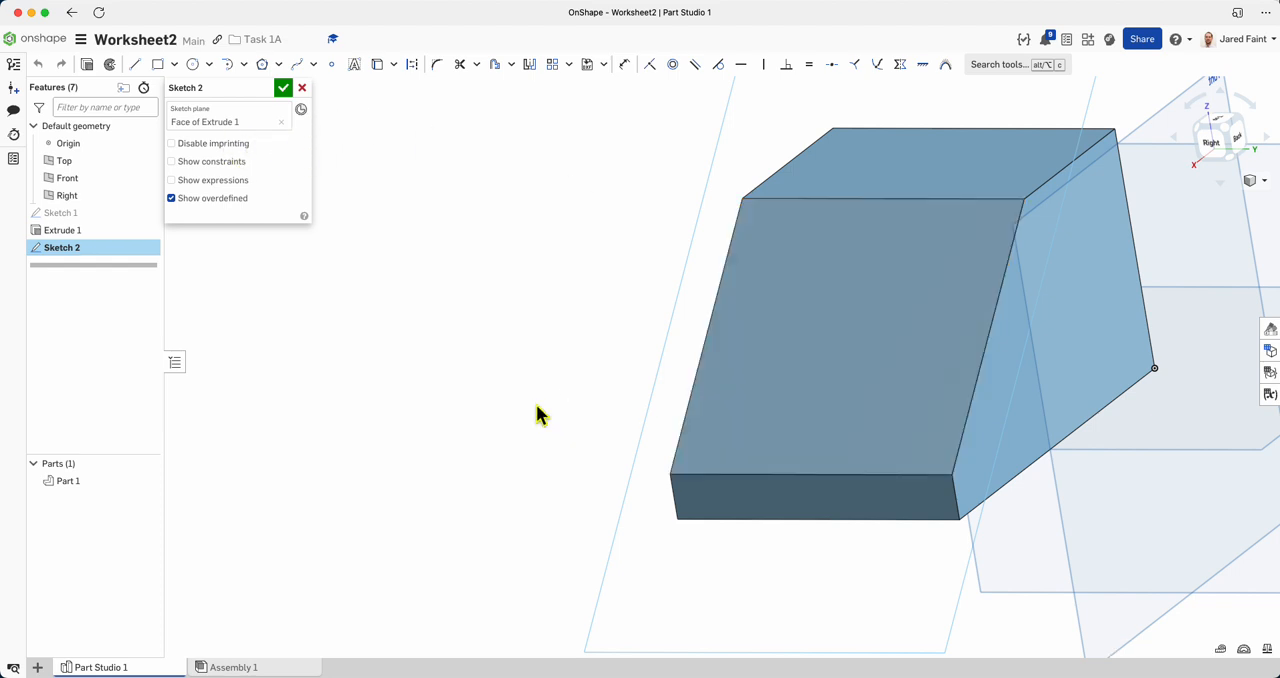
# Check the worksheet's end view and reassign the sketch plane from the sloped face to the block's short vertical end face.
pyautogui.moveTo(823, 379); pyautogui.dragTo(862, 397, button='right')
pyautogui.scroll(-3, 862, 397)
pyautogui.press('super+Tab')
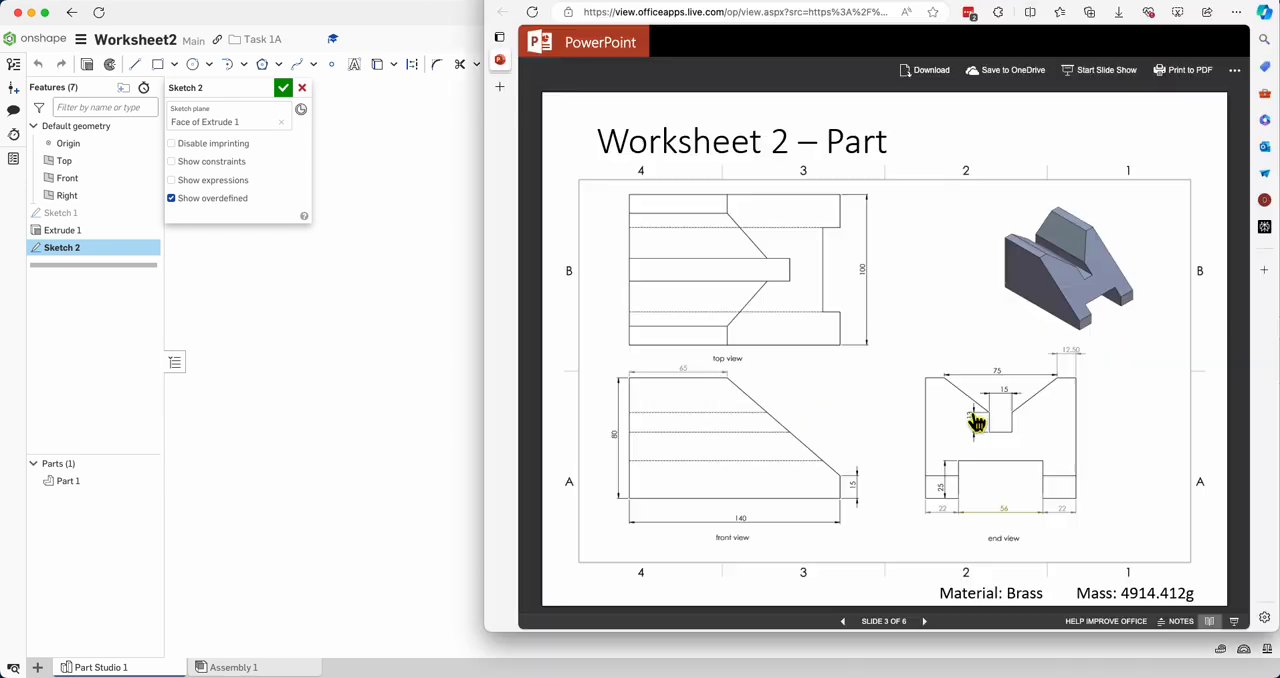
pyautogui.press('super+Tab')
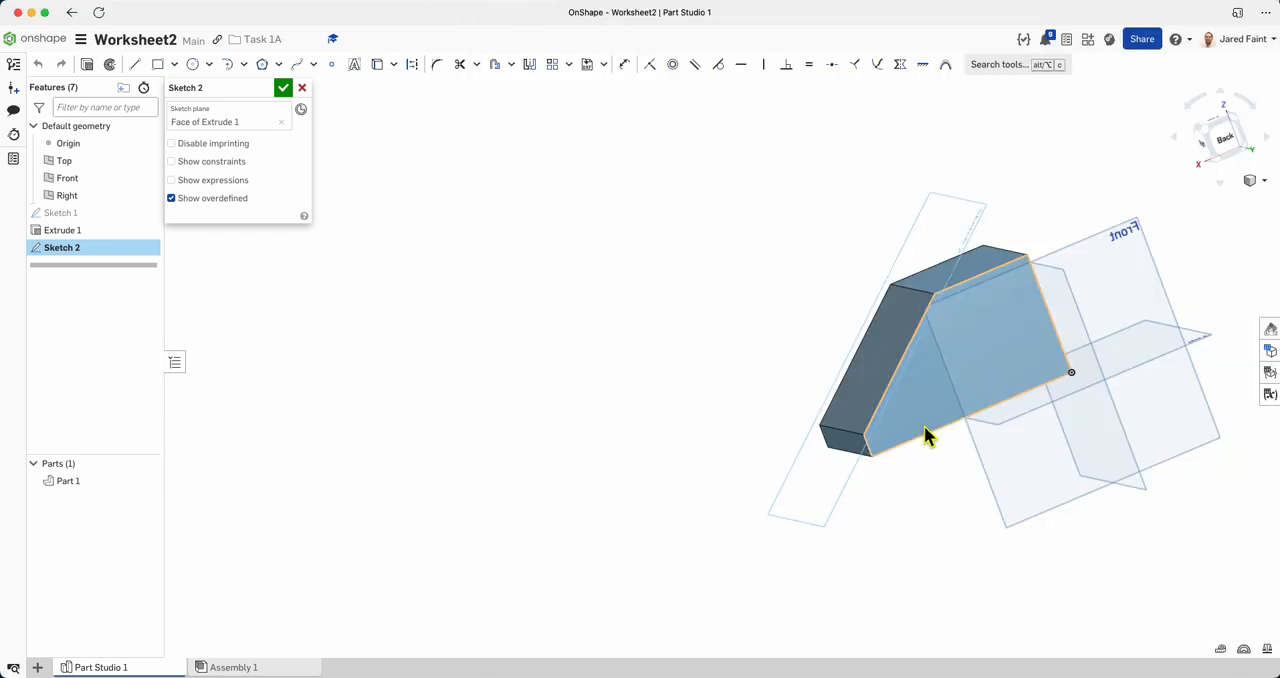
pyautogui.moveTo(986, 444); pyautogui.dragTo(977, 429, button='right')
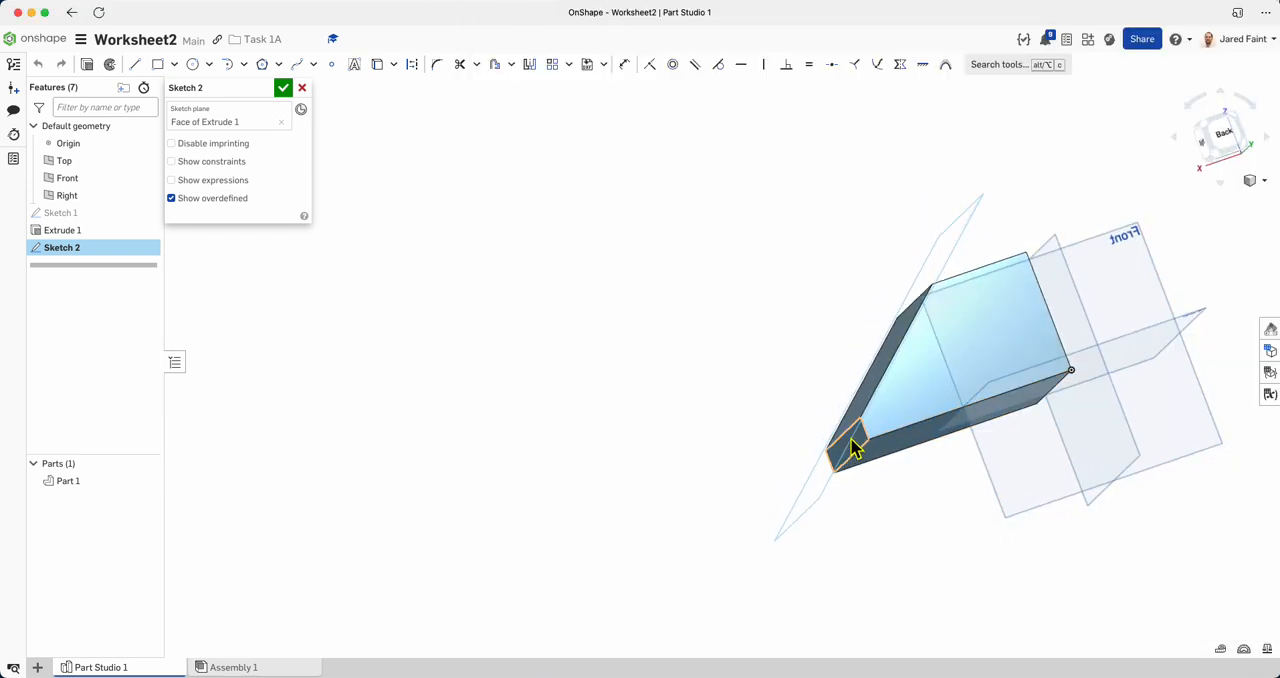
pyautogui.click(271, 122)
pyautogui.moveTo(1134, 413); pyautogui.dragTo(1140, 451, button='right')
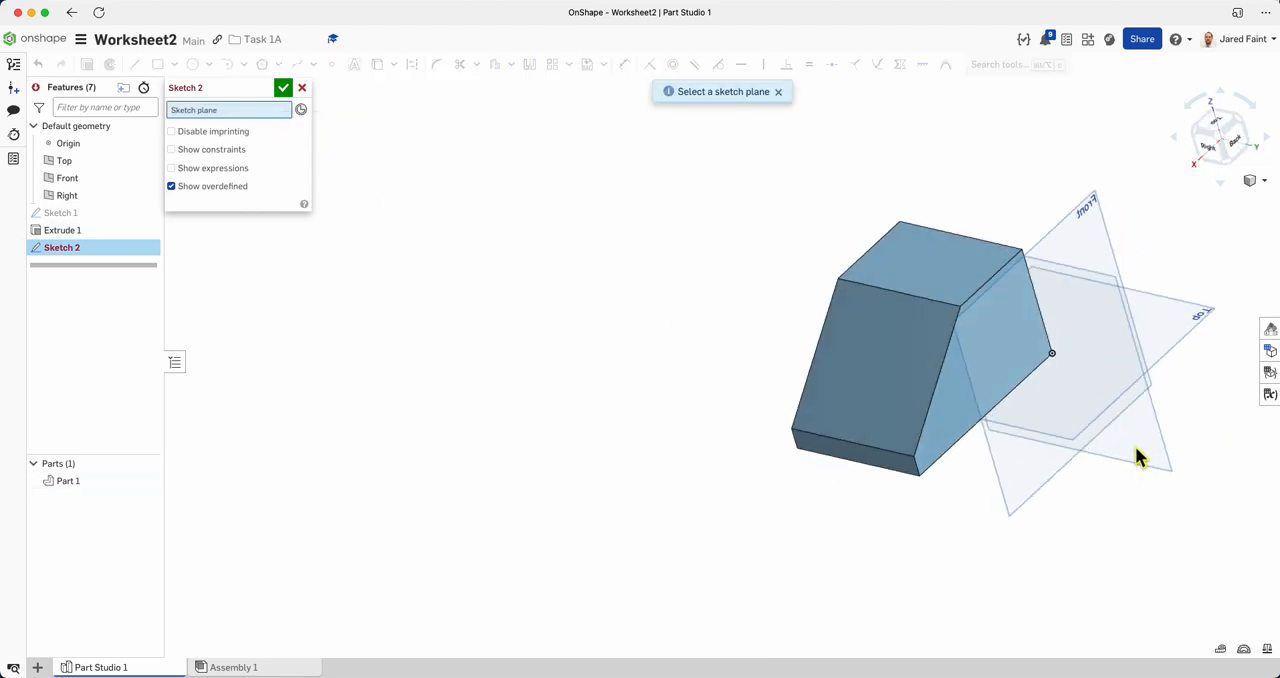
pyautogui.click(897, 470)
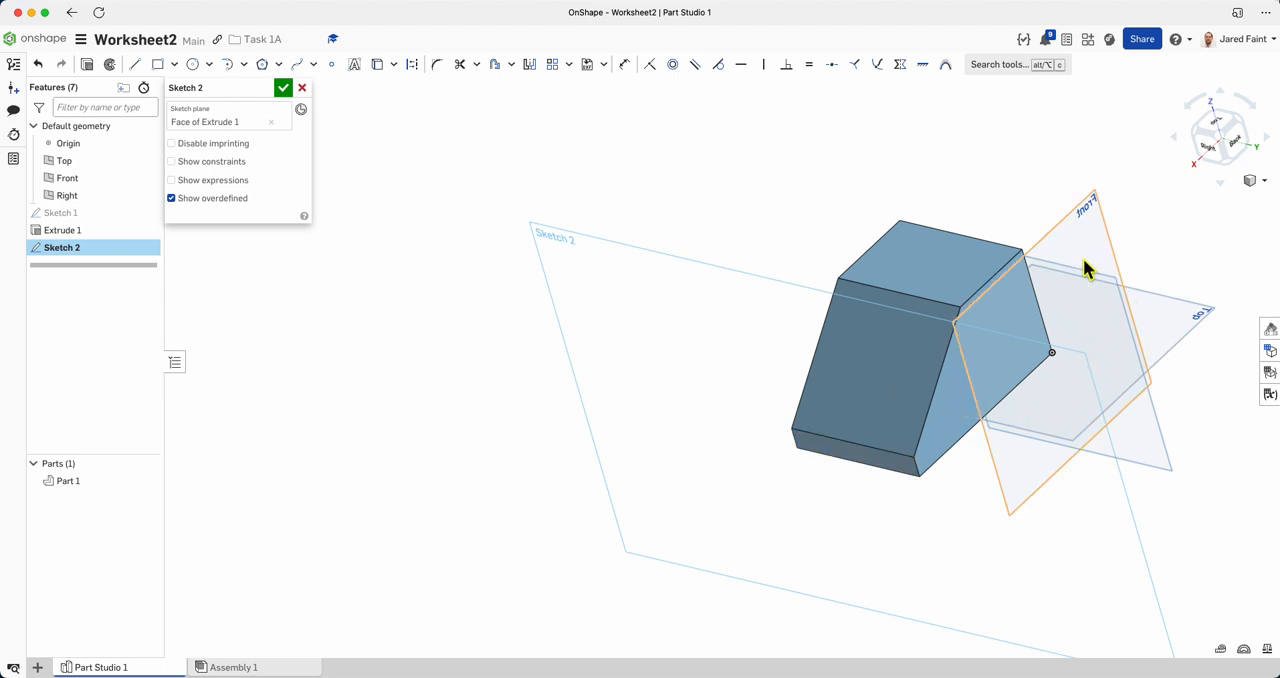
# Inspect the block against the new sketch plane, view the plane squarely, and consult the worksheet's end view for the bottom slot's dimensions.
pyautogui.press('n')
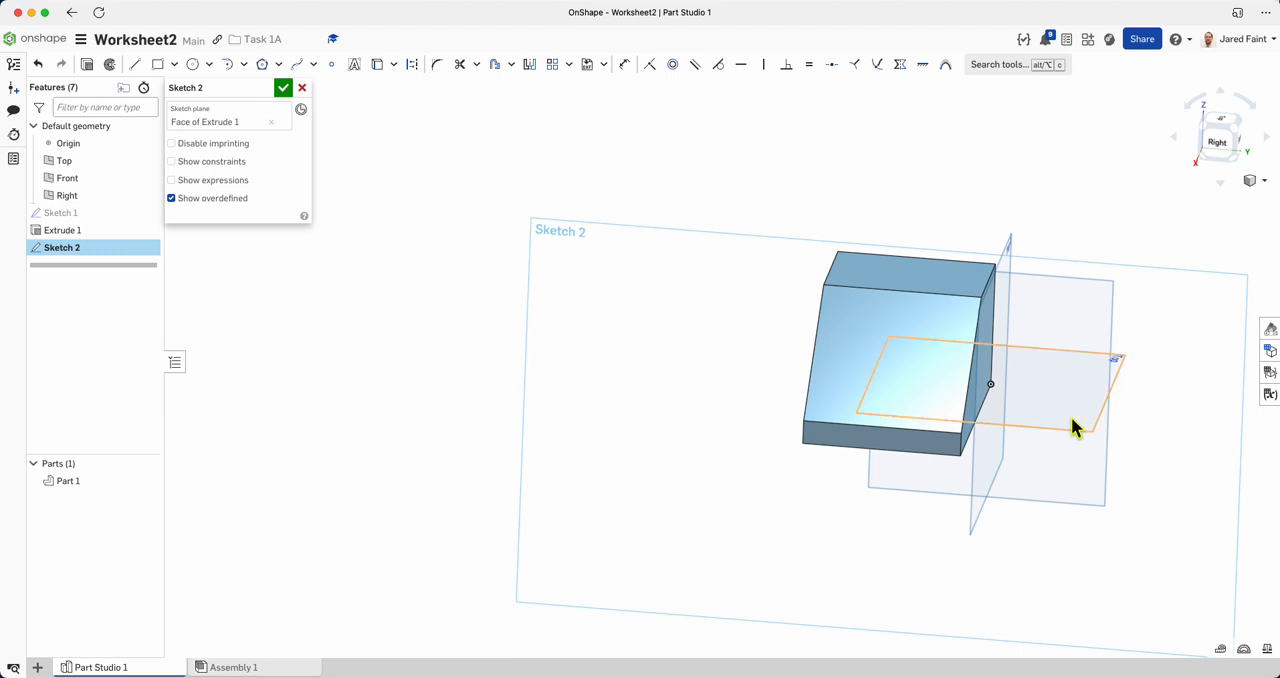
pyautogui.moveTo(1077, 486); pyautogui.dragTo(889, 468, button='right')
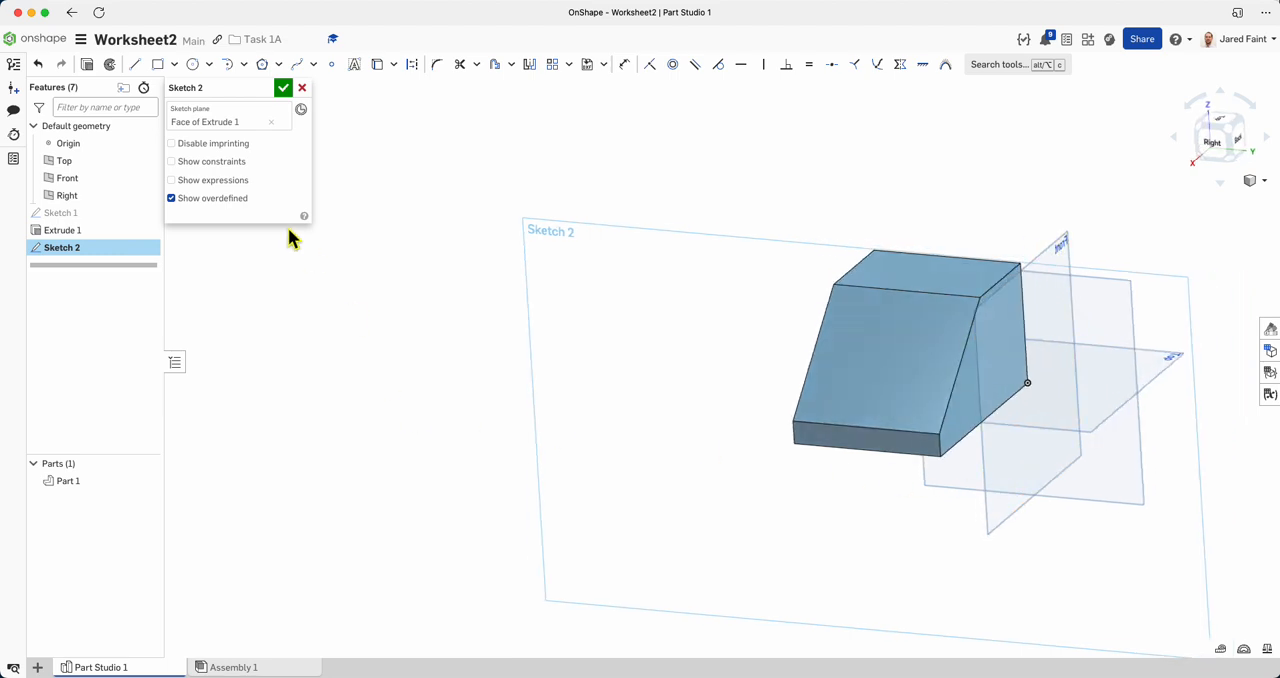
pyautogui.moveTo(1063, 455); pyautogui.dragTo(1108, 438, button='right')
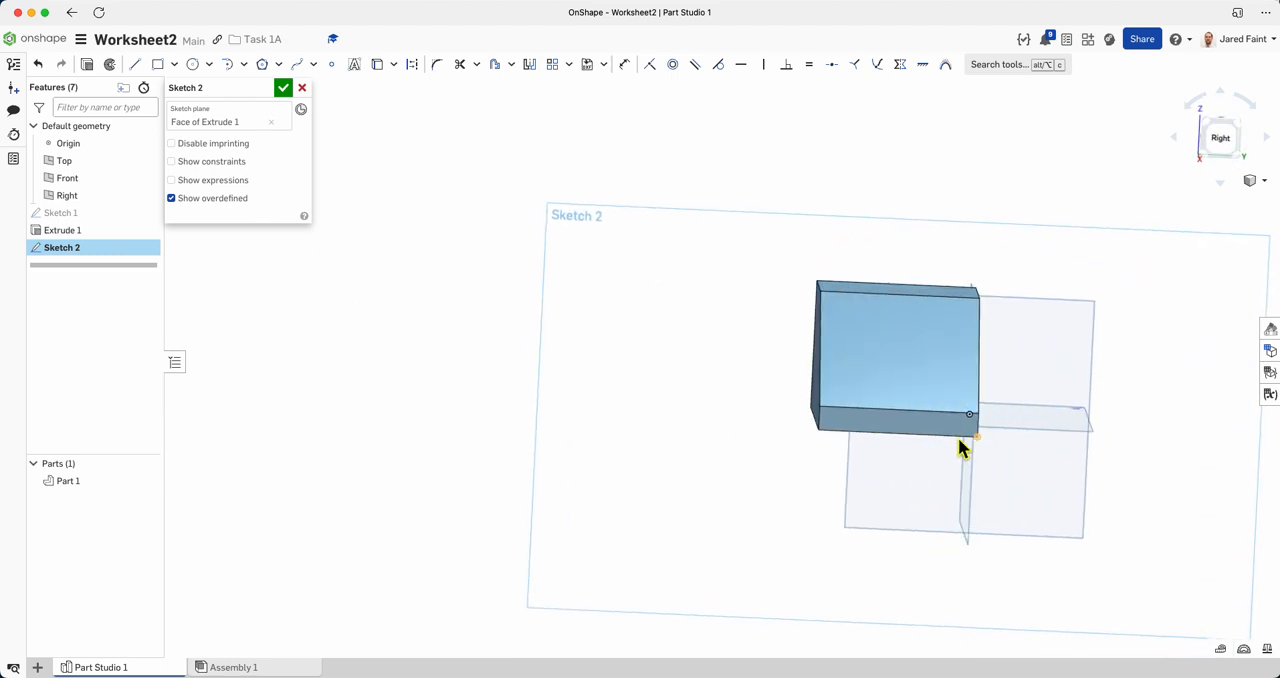
pyautogui.moveTo(889, 417); pyautogui.dragTo(954, 366, button='right')
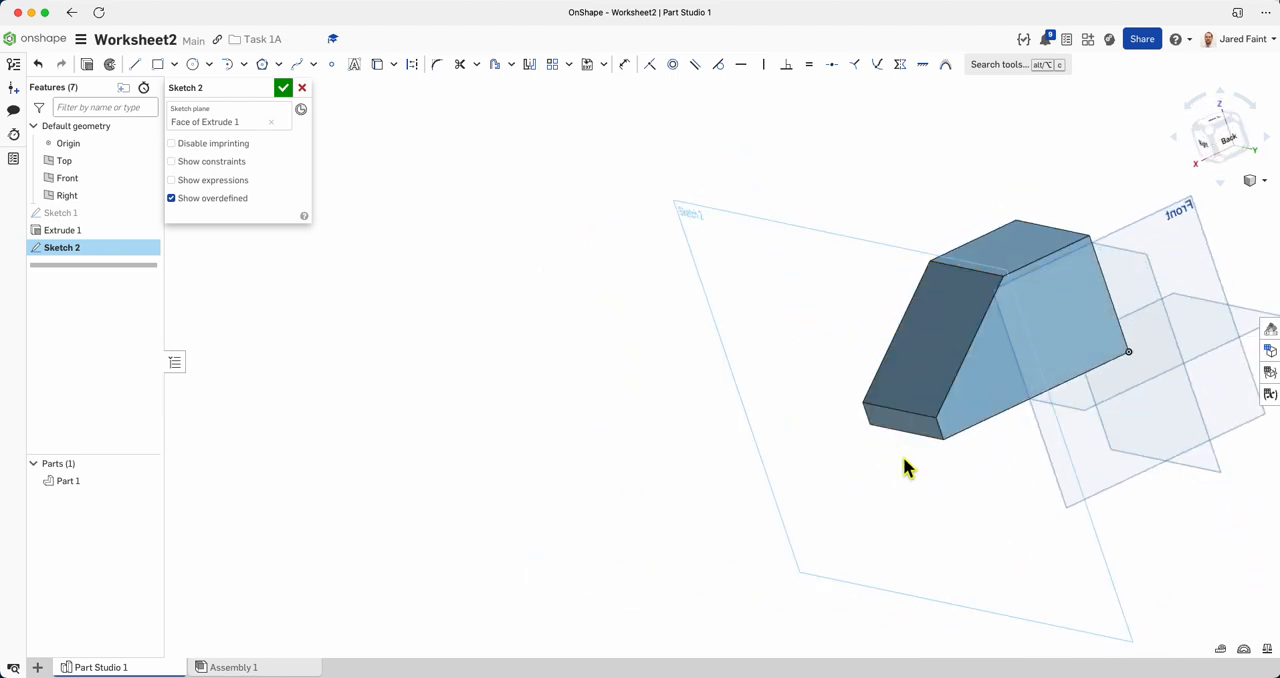
pyautogui.press('n')
pyautogui.scroll(2, 710, 372)
pyautogui.scroll(2, 705, 375)
pyautogui.press('super+Tab')
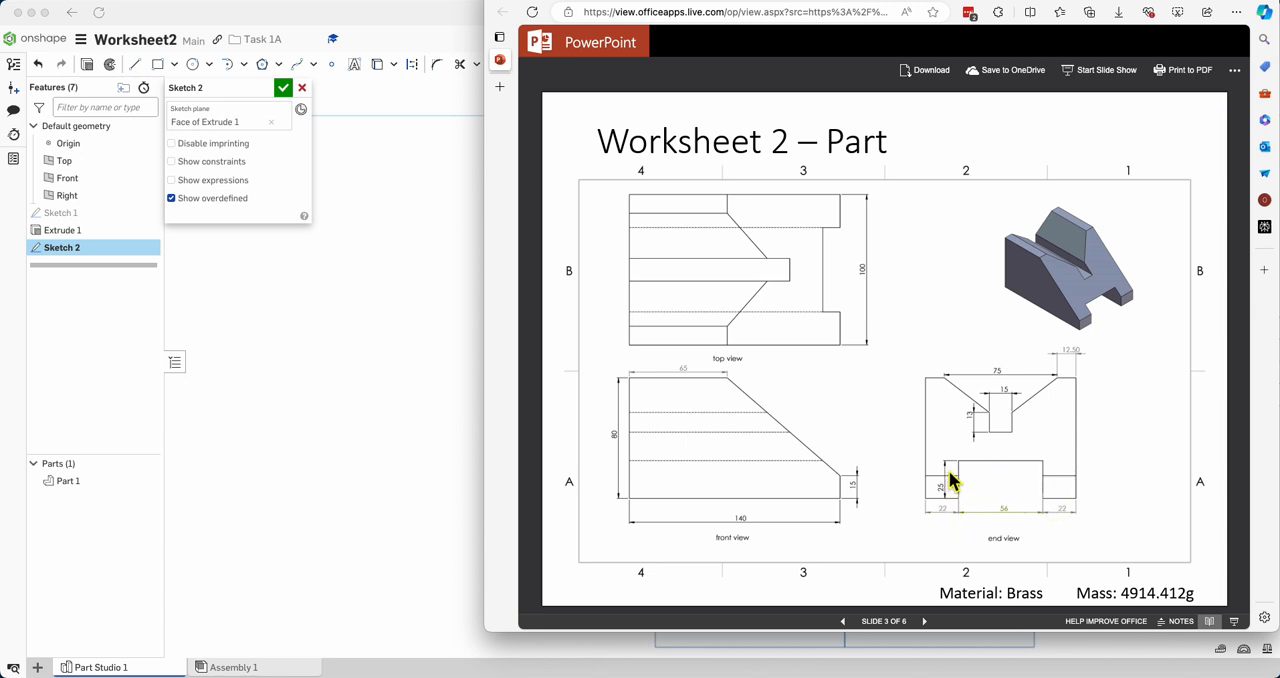
pyautogui.press('super+Tab')
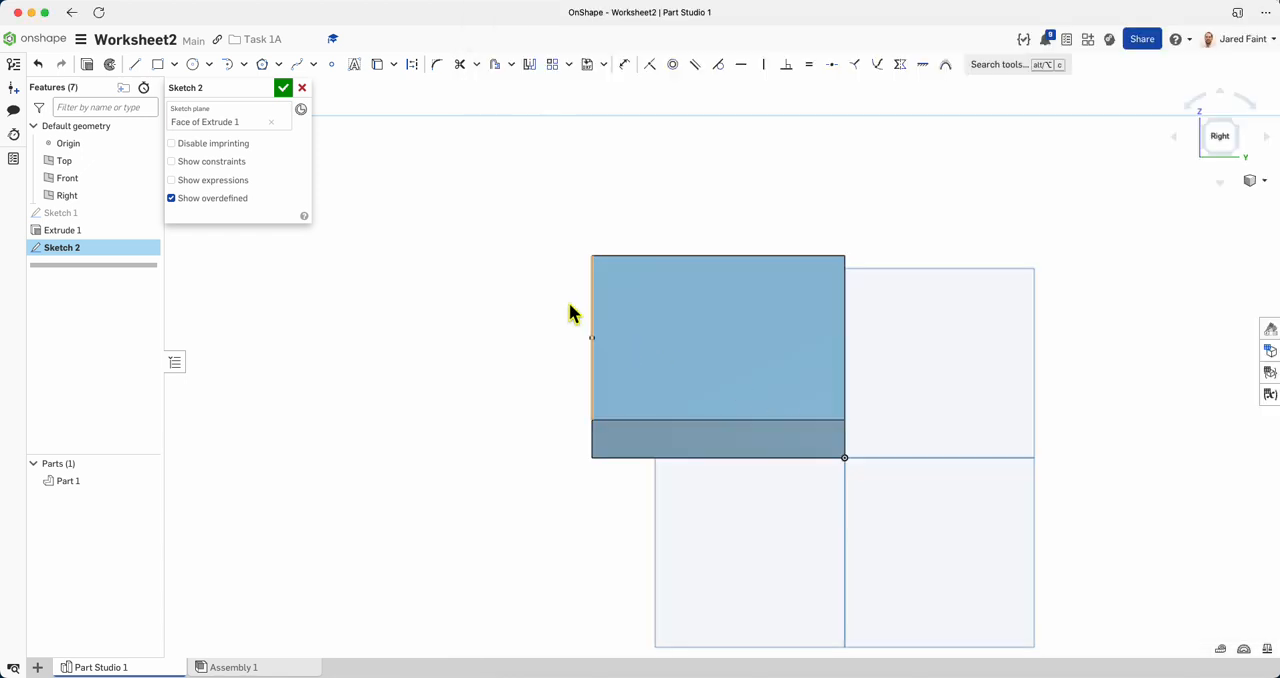
# Sketch a corner rectangle for the slot standing on the block's bottom edge, 56 mm wide and 25 mm high.
pyautogui.click(158, 66)
pyautogui.click(648, 457)
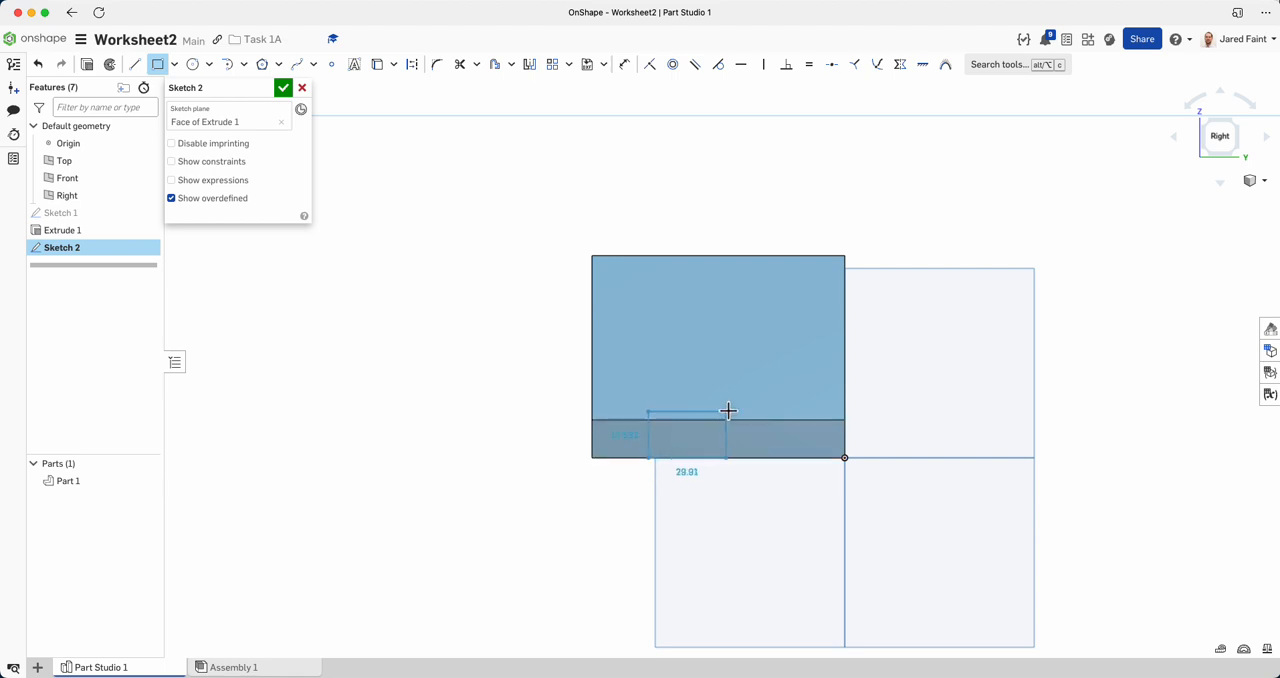
pyautogui.click(776, 393)
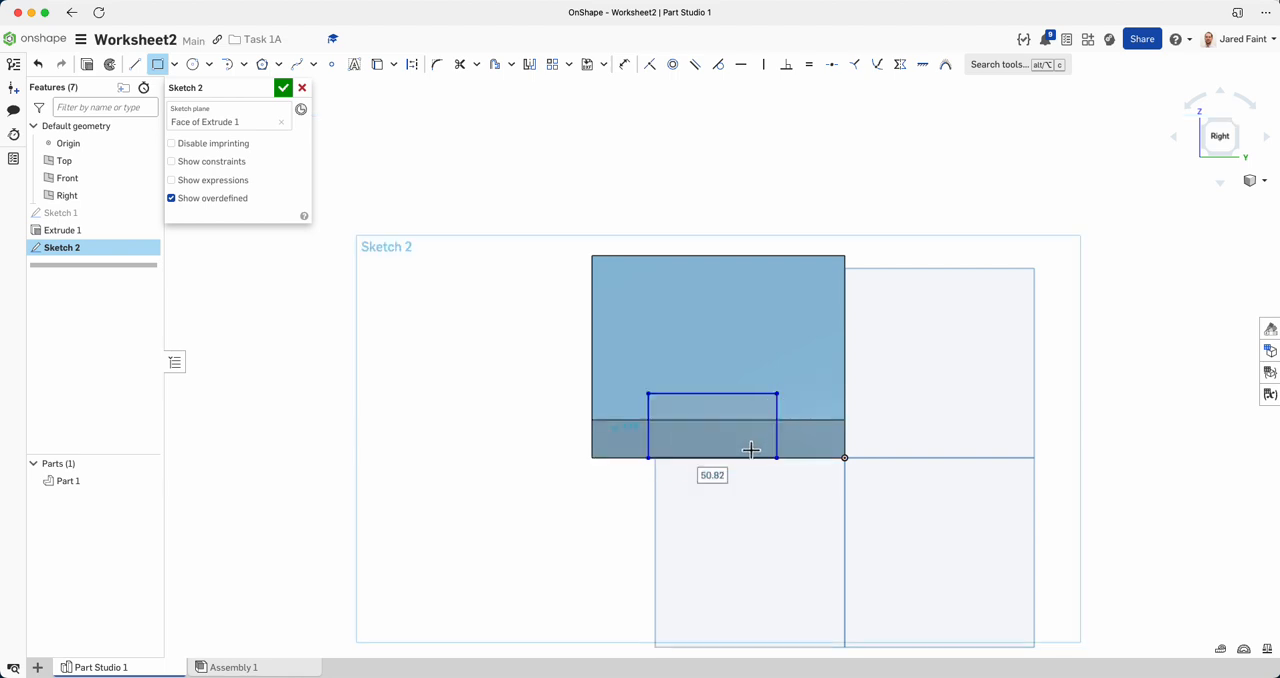
pyautogui.write('56')
pyautogui.press('Tab')
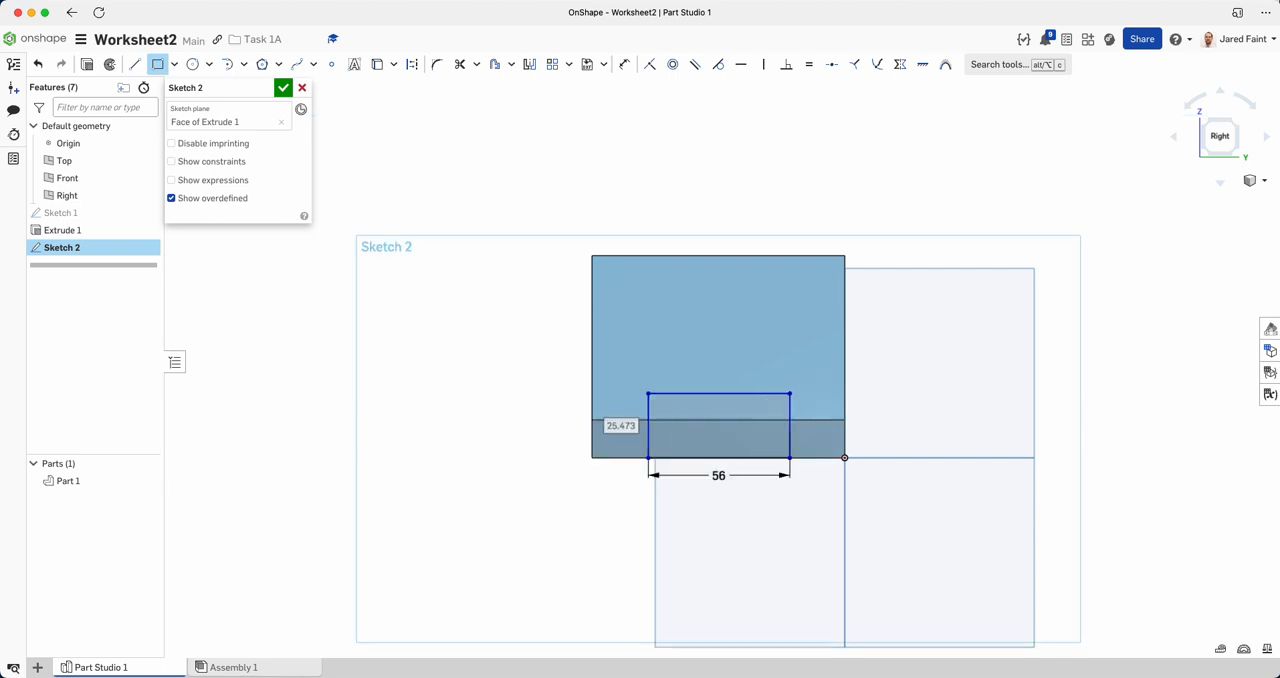
pyautogui.write('25')
pyautogui.press('Return')
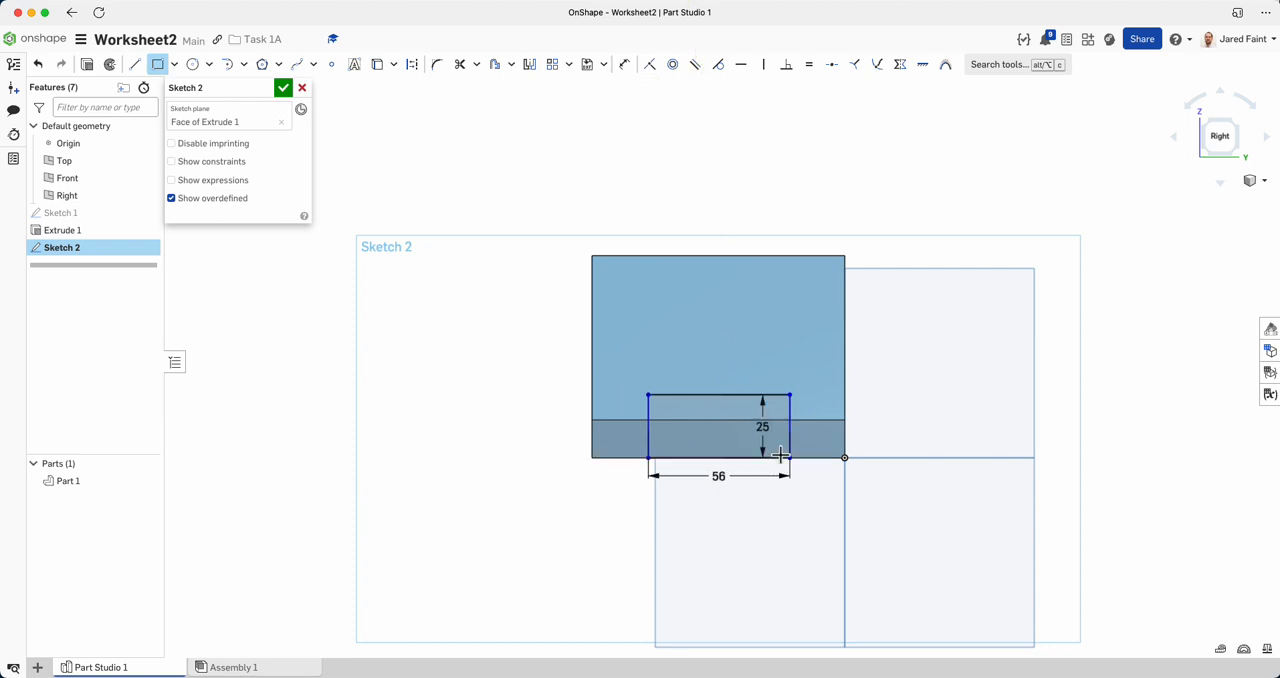
# Slide the slot rectangle sideways along the block's bottom edge to test its freedom of movement.
pyautogui.press('Escape')
pyautogui.moveTo(790, 465)
pyautogui.mouseDown()
pyautogui.moveTo(917, 463)
pyautogui.moveTo(669, 431)
pyautogui.moveTo(669, 451)
pyautogui.moveTo(736, 458)
pyautogui.mouseUp()
pyautogui.moveTo(740, 334)
pyautogui.mouseDown()
pyautogui.moveTo(783, 389)
pyautogui.moveTo(794, 463)
pyautogui.mouseUp()
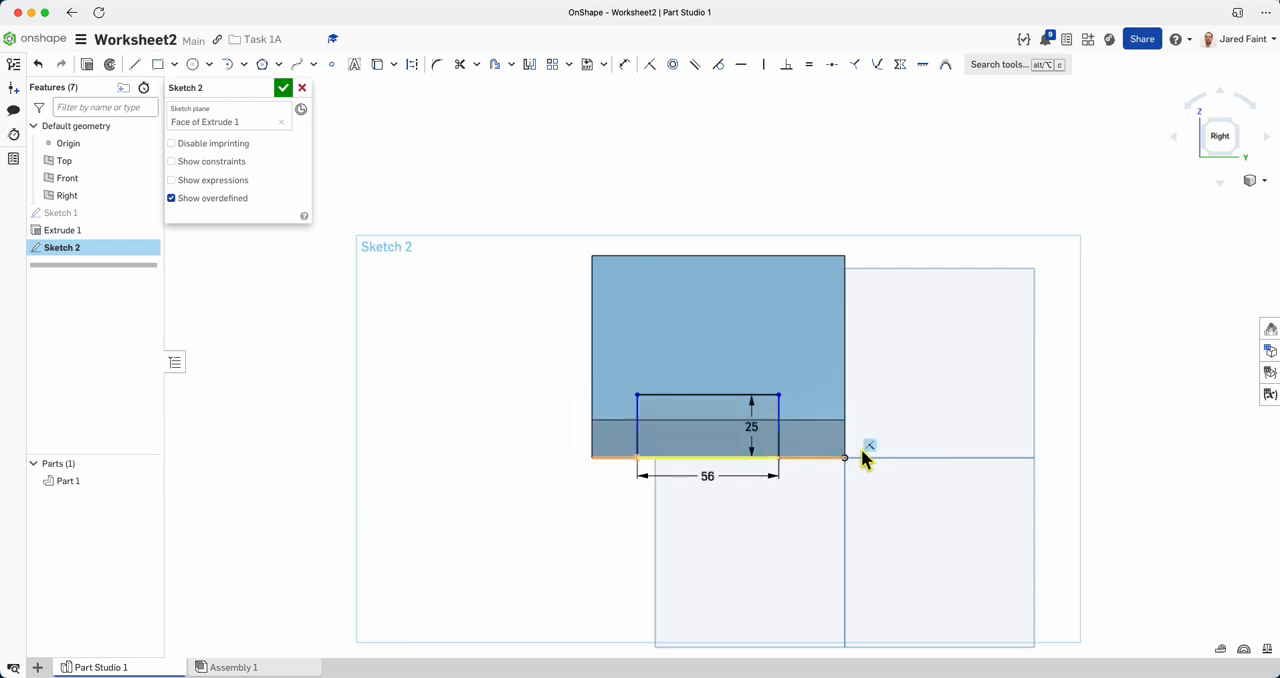
pyautogui.moveTo(779, 466); pyautogui.dragTo(787, 459)
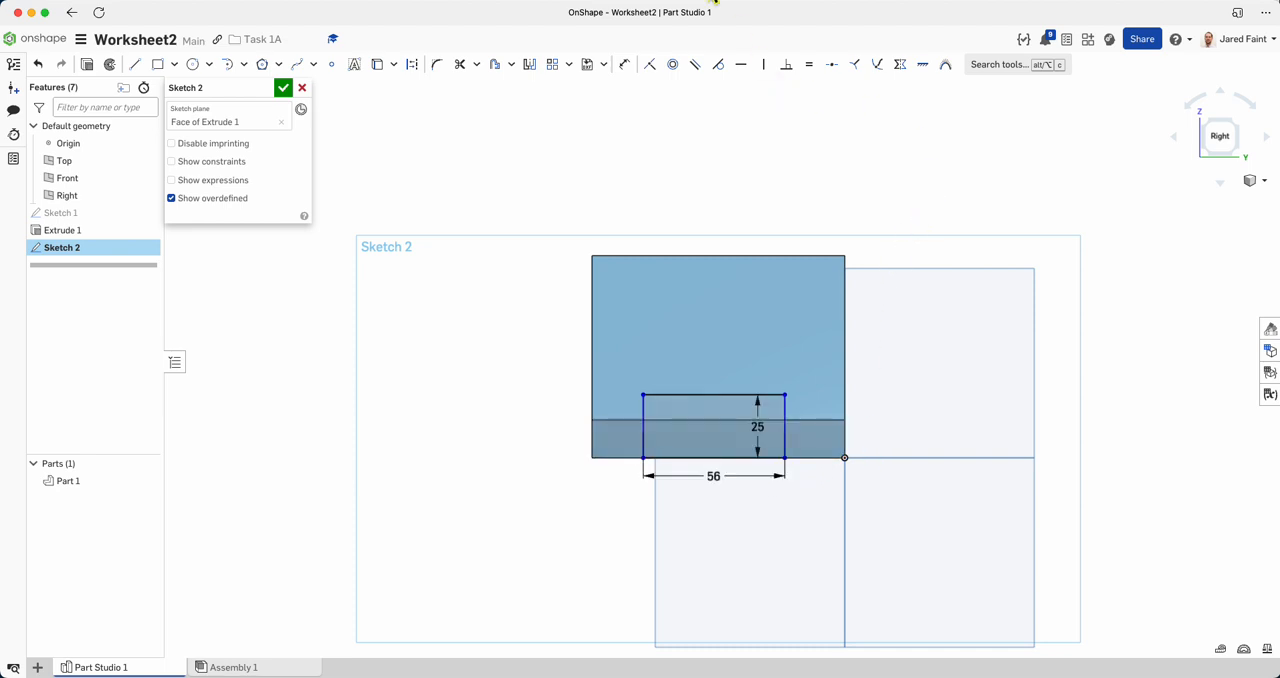
# Consult the worksheet and draw a vertical construction line from the midpoint of the rectangle's bottom side to the block's top edge.
pyautogui.click(715, 1)
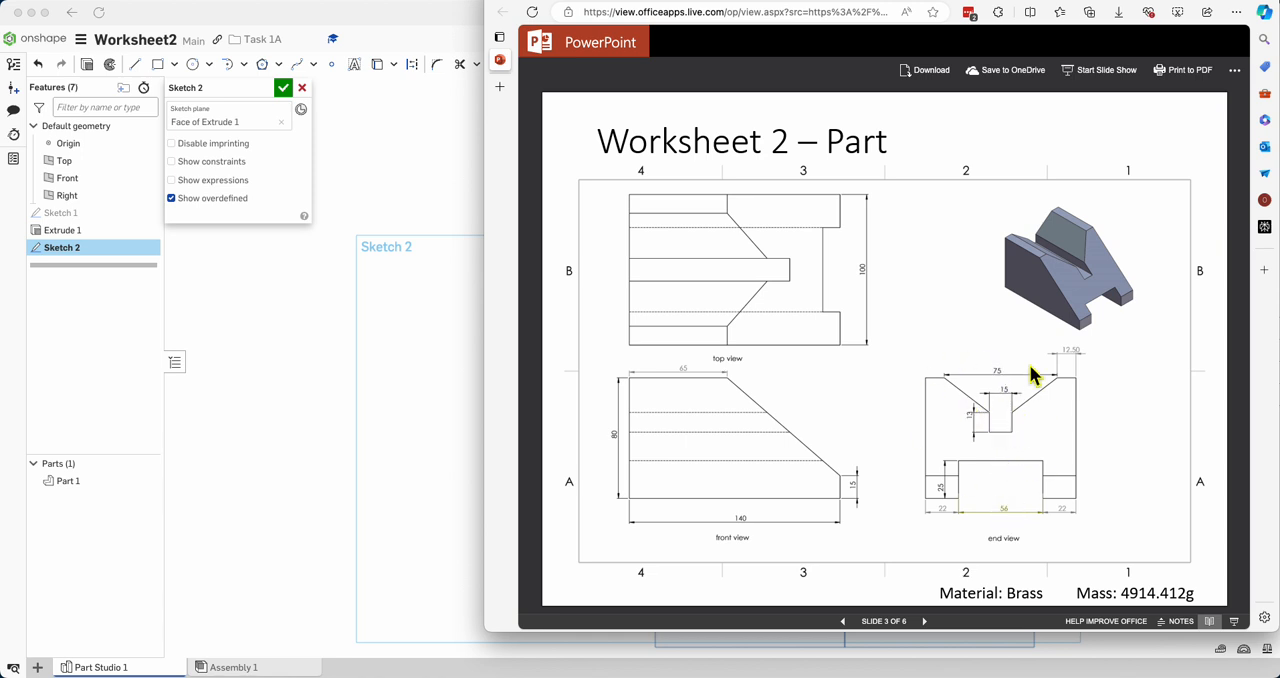
pyautogui.click(388, 285)
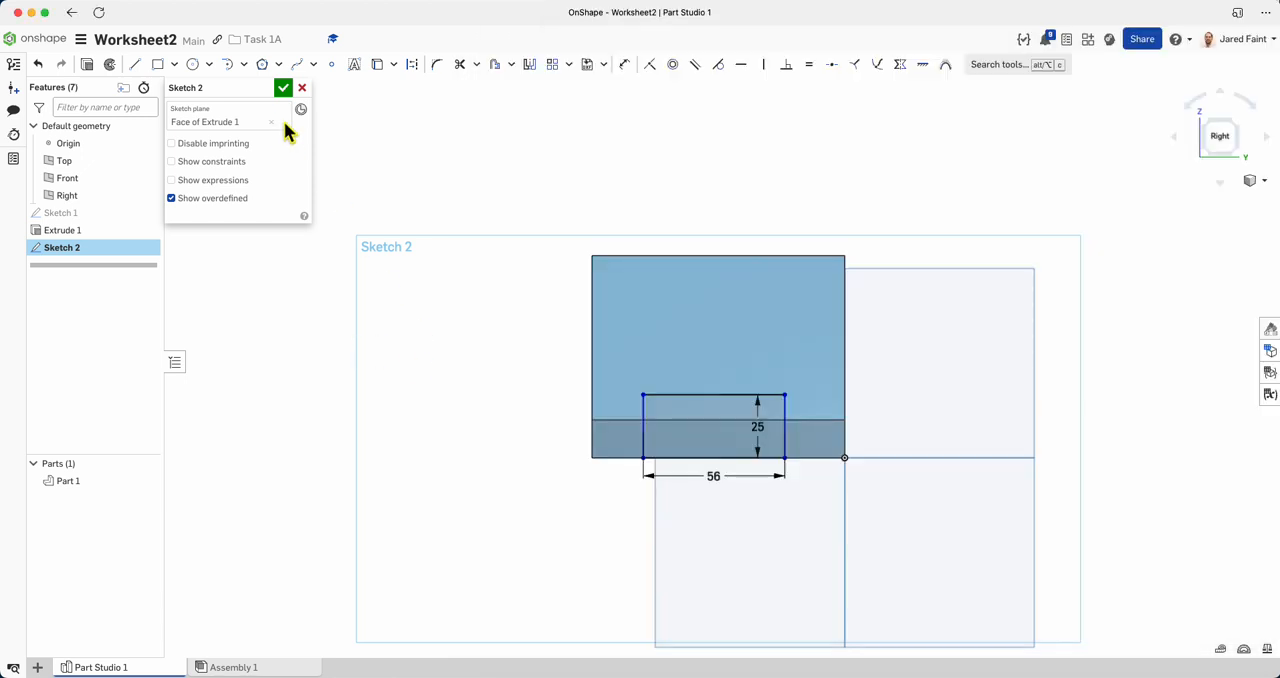
pyautogui.click(135, 64)
pyautogui.click(412, 65)
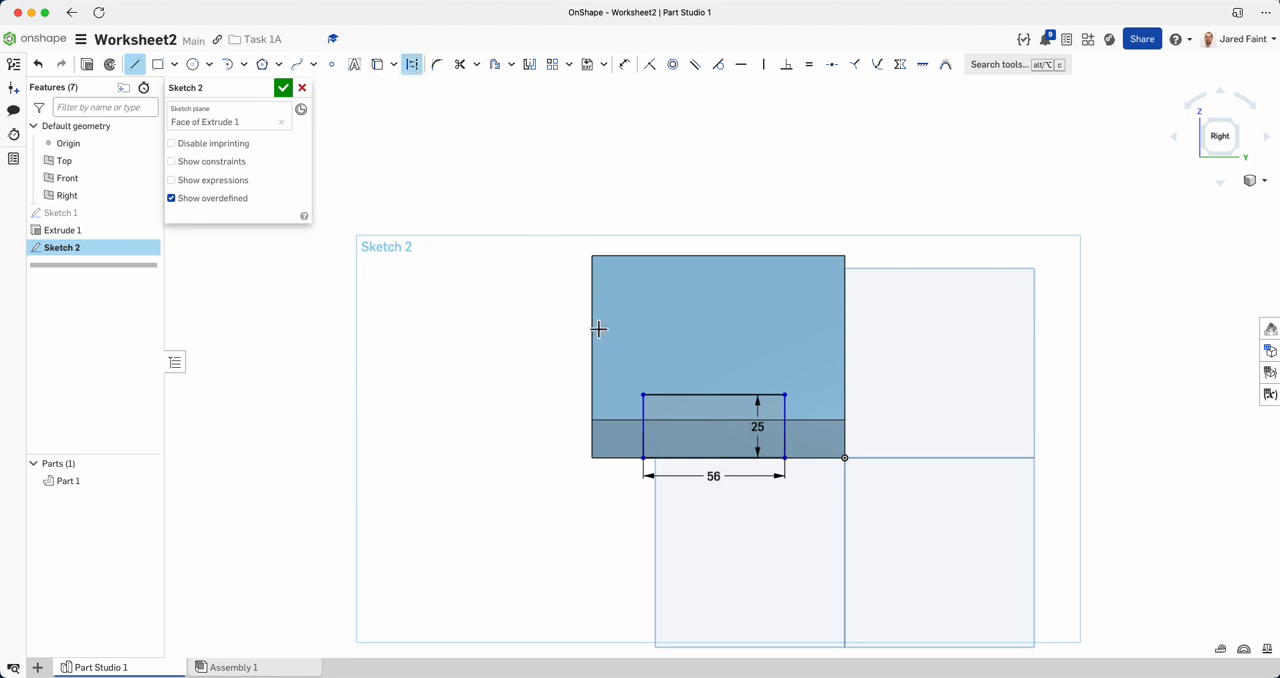
pyautogui.click(643, 459)
pyautogui.click(714, 458)
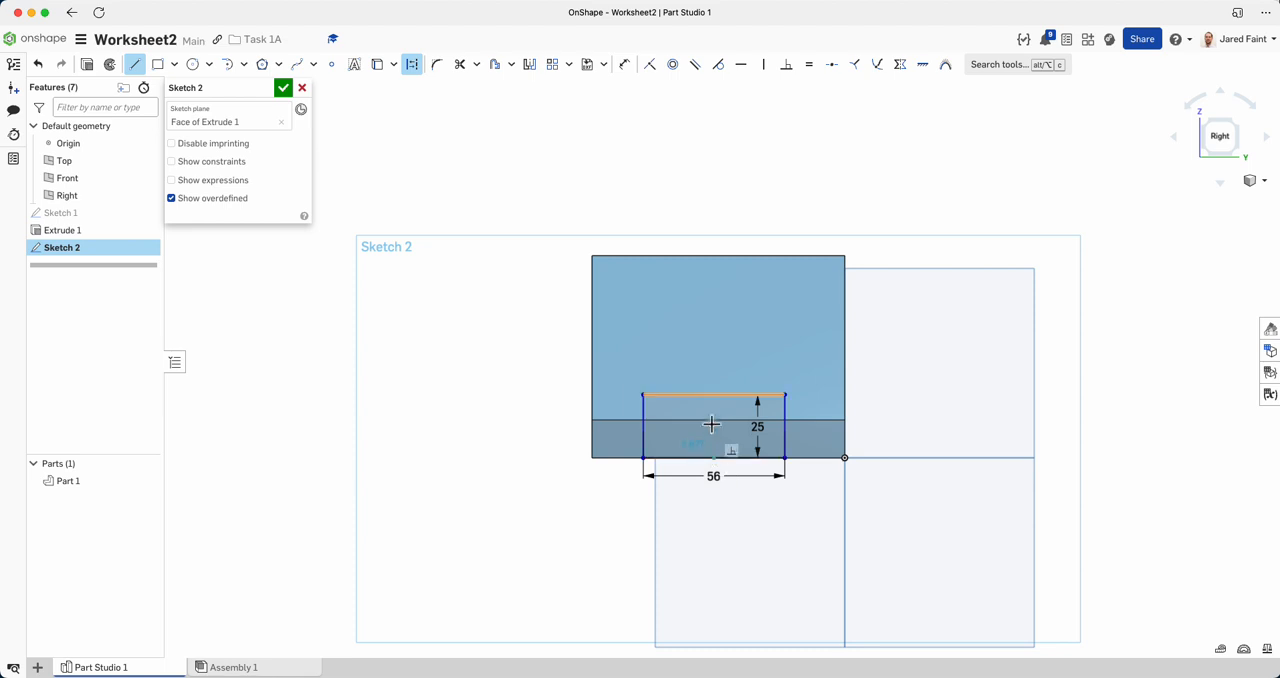
pyautogui.click(714, 256)
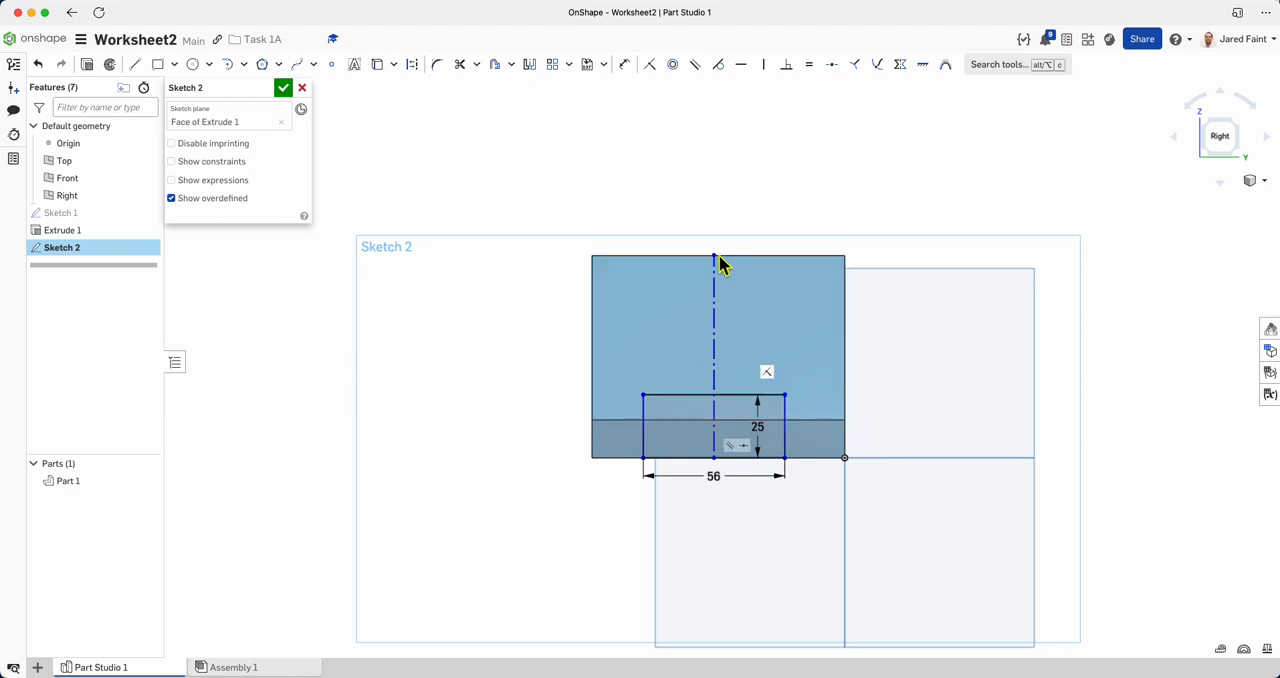
# Recheck the worksheet and dimension the vertical construction line's length as 80 mm.
pyautogui.click(787, 2)
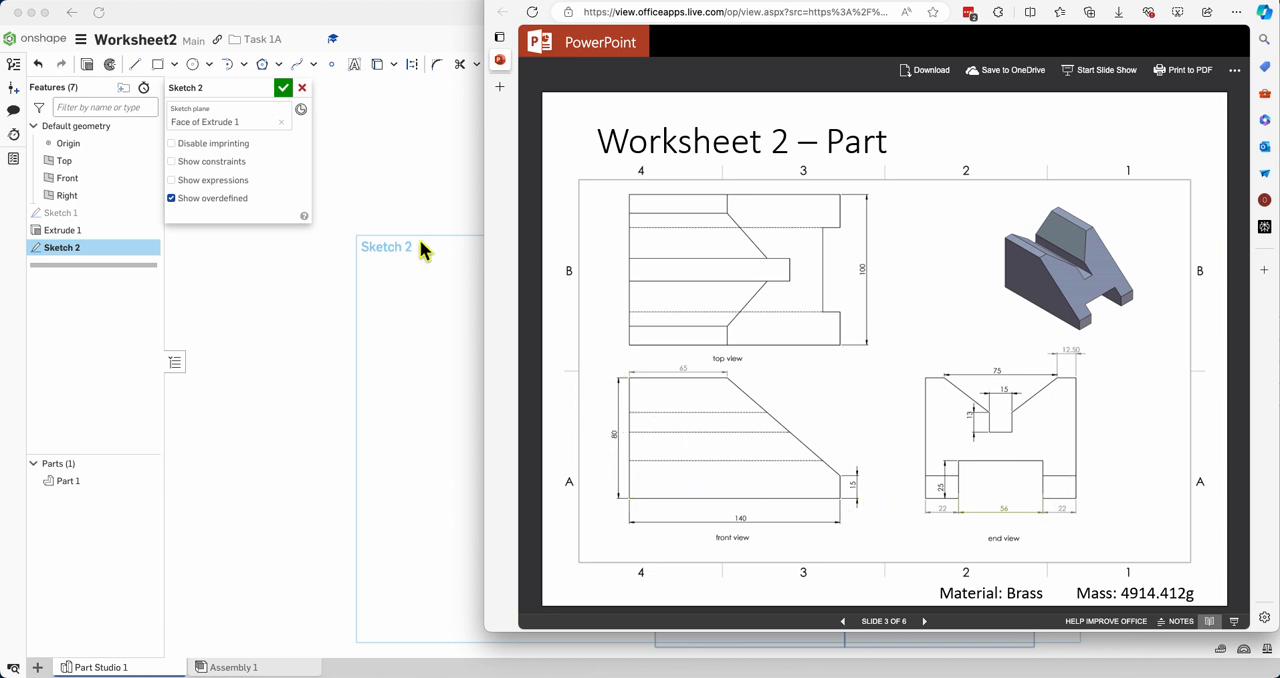
pyautogui.click(384, 150)
pyautogui.press('u')
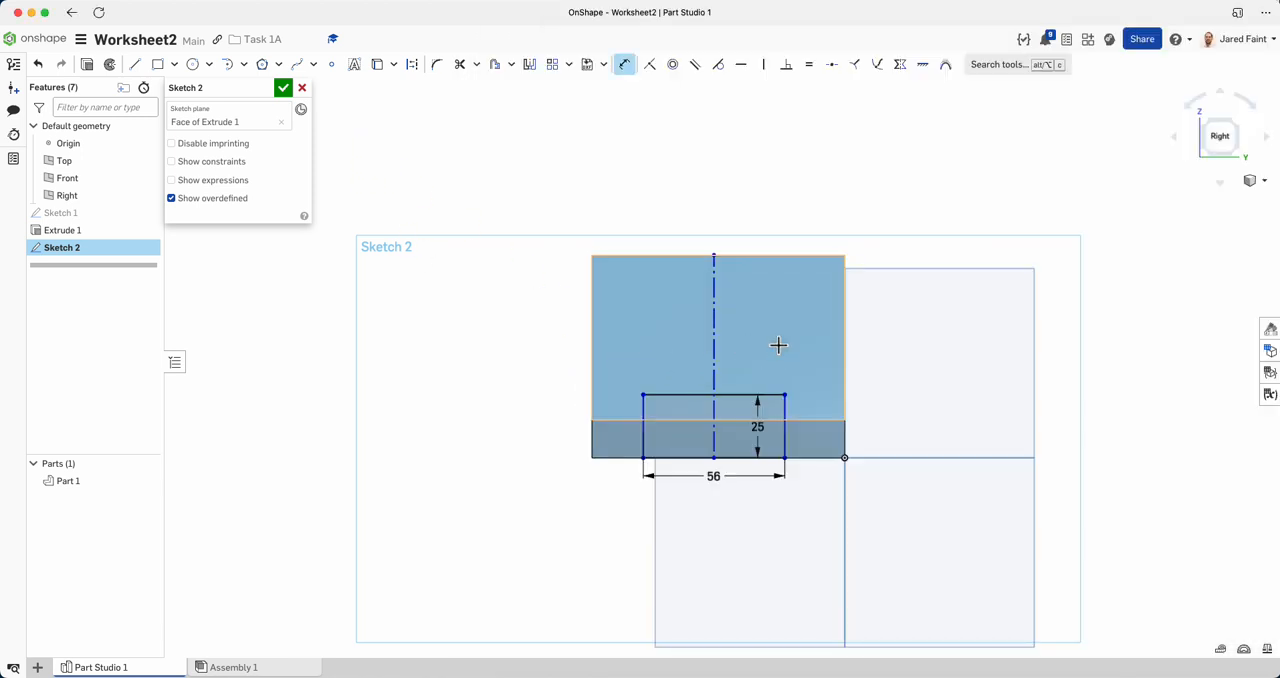
pyautogui.click(714, 333)
pyautogui.click(935, 356)
pyautogui.write('80')
pyautogui.press('Return')
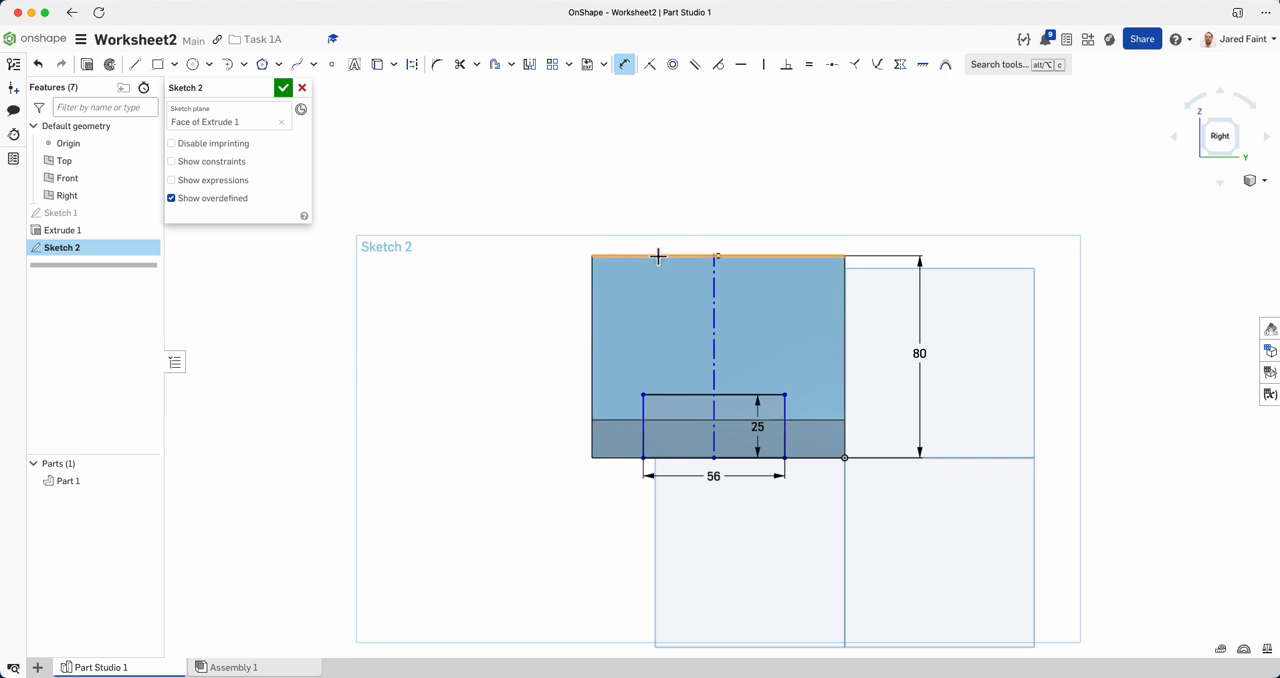
# Apply a Symmetric constraint to the slot rectangle's two vertical sides about the vertical construction line.
pyautogui.scroll(3, 717, 408)
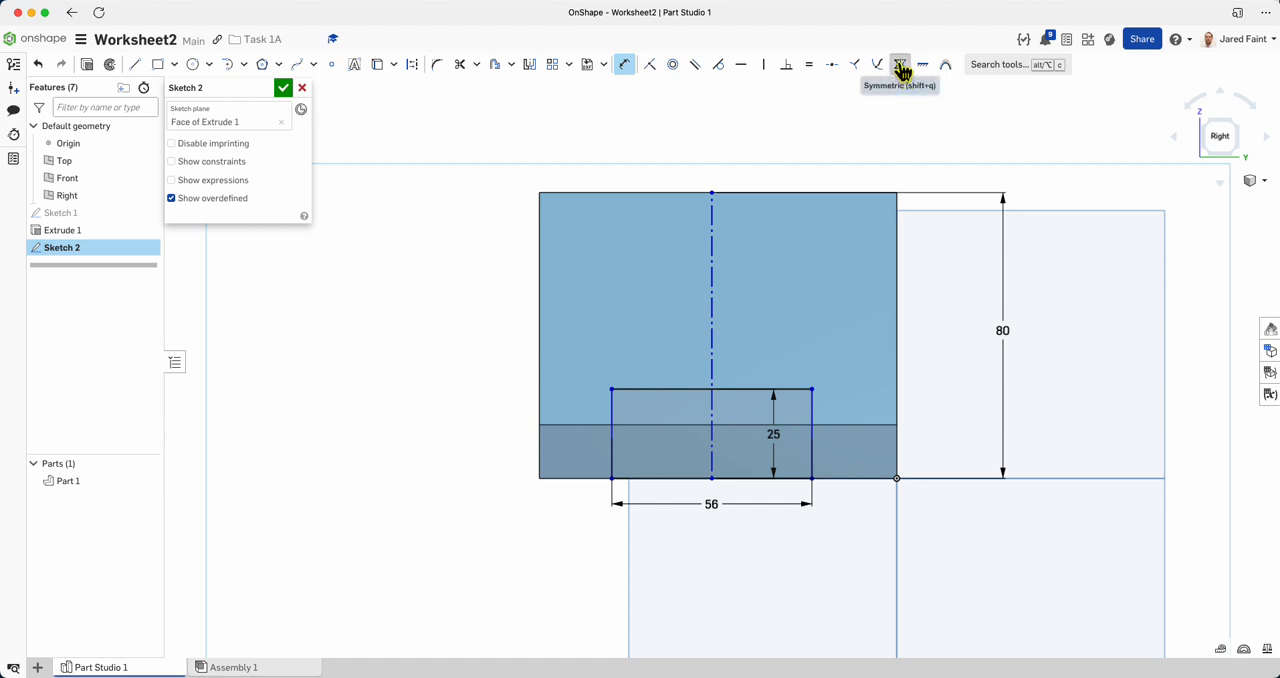
pyautogui.click(900, 66)
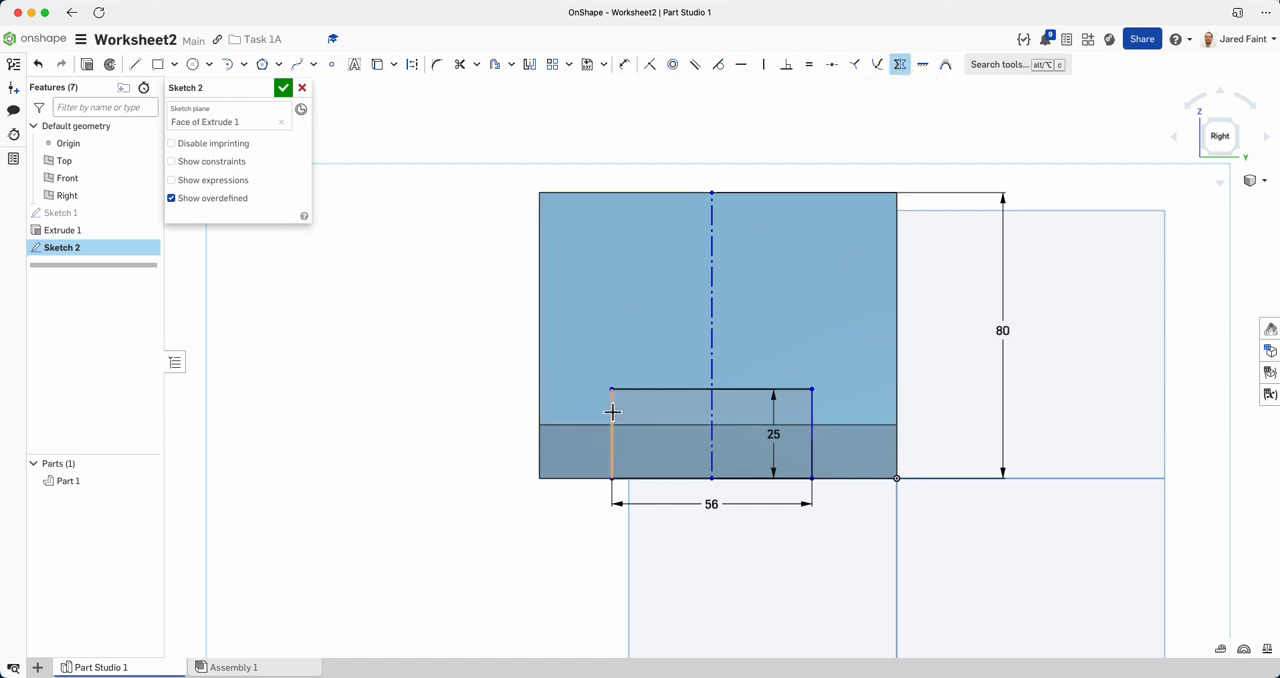
pyautogui.click(811, 412)
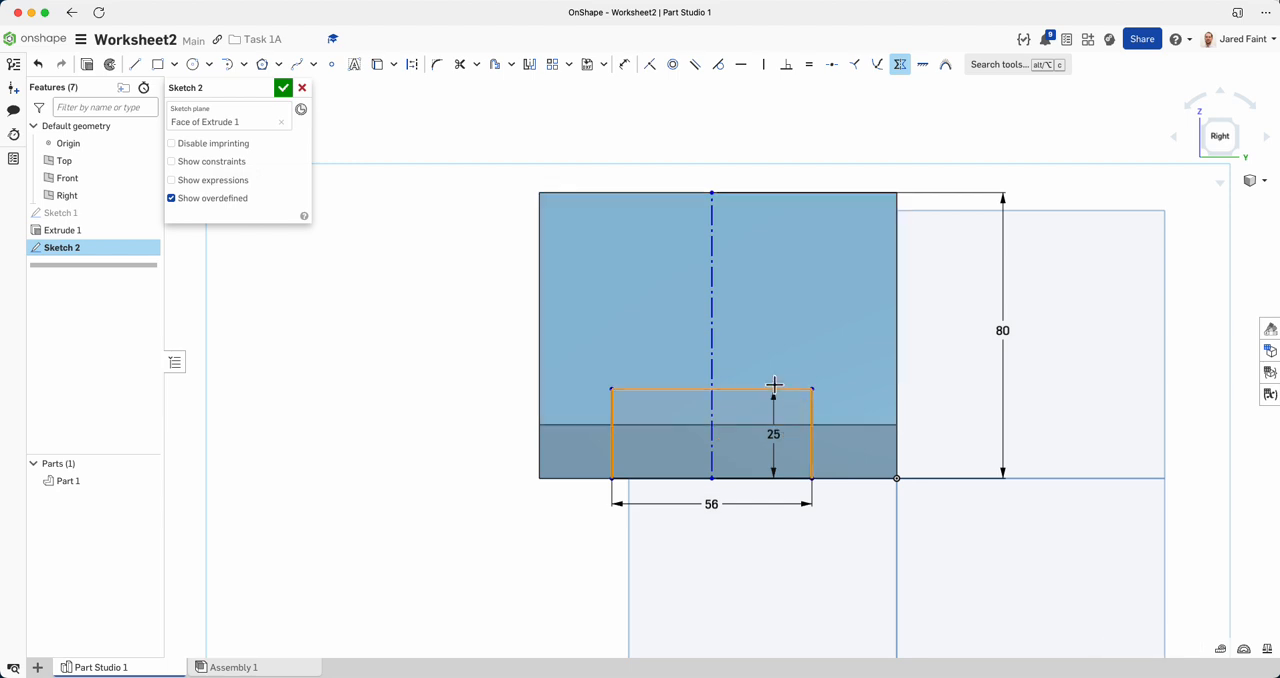
pyautogui.click(711, 300)
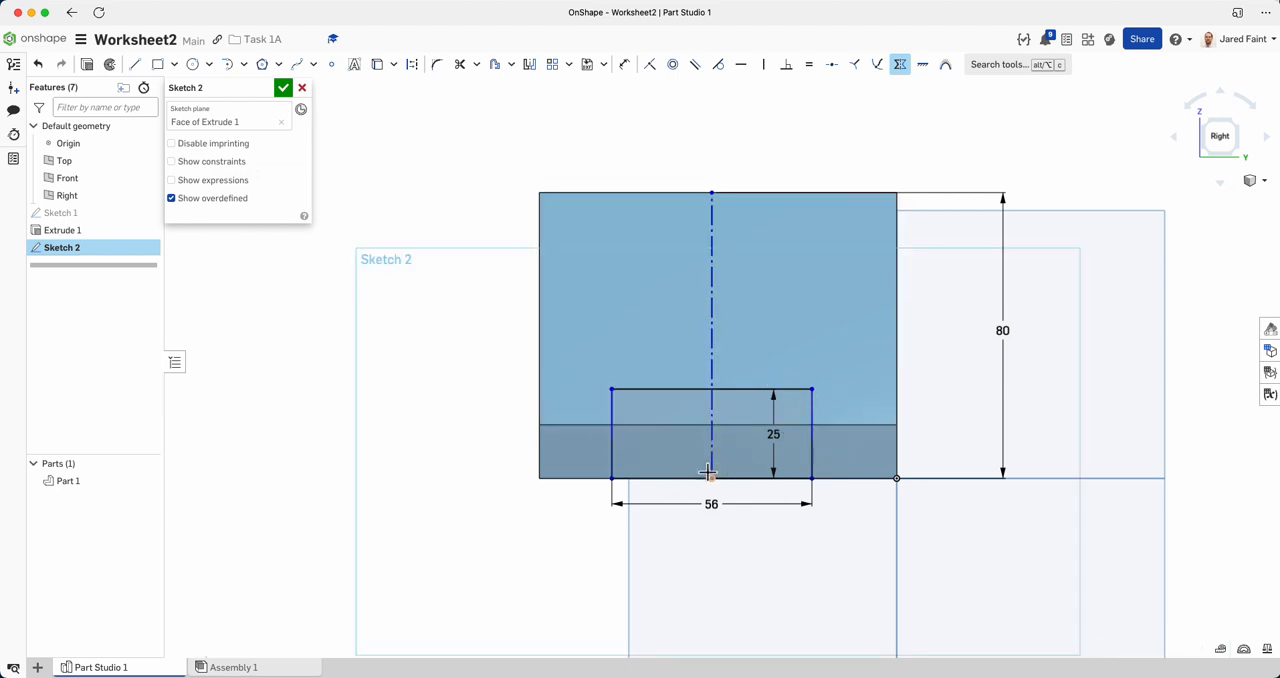
pyautogui.click(610, 449)
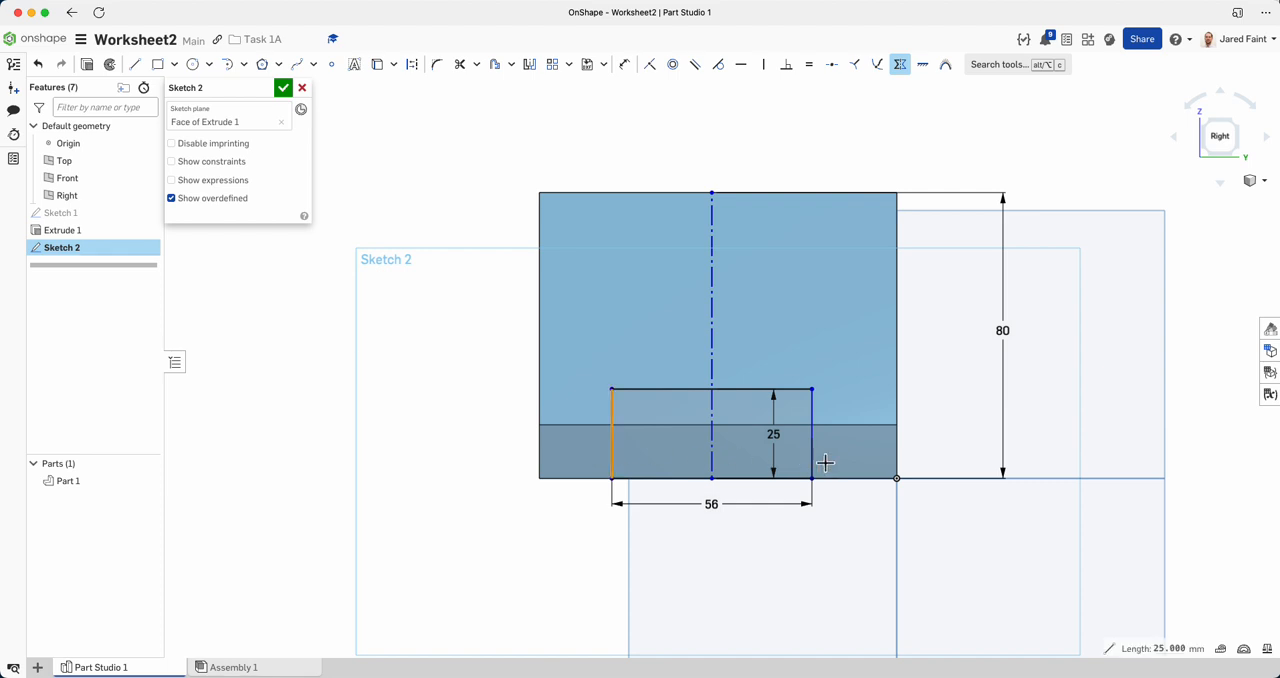
pyautogui.click(811, 449)
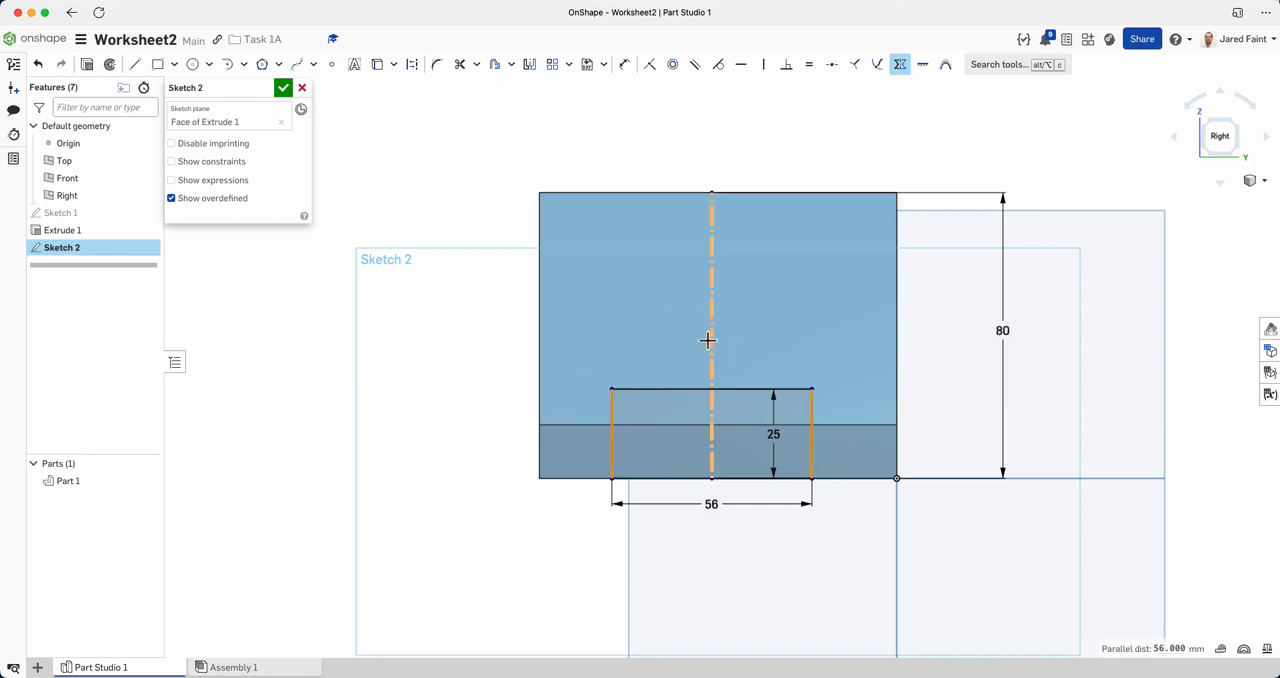
pyautogui.click(711, 338)
pyautogui.press('Escape')
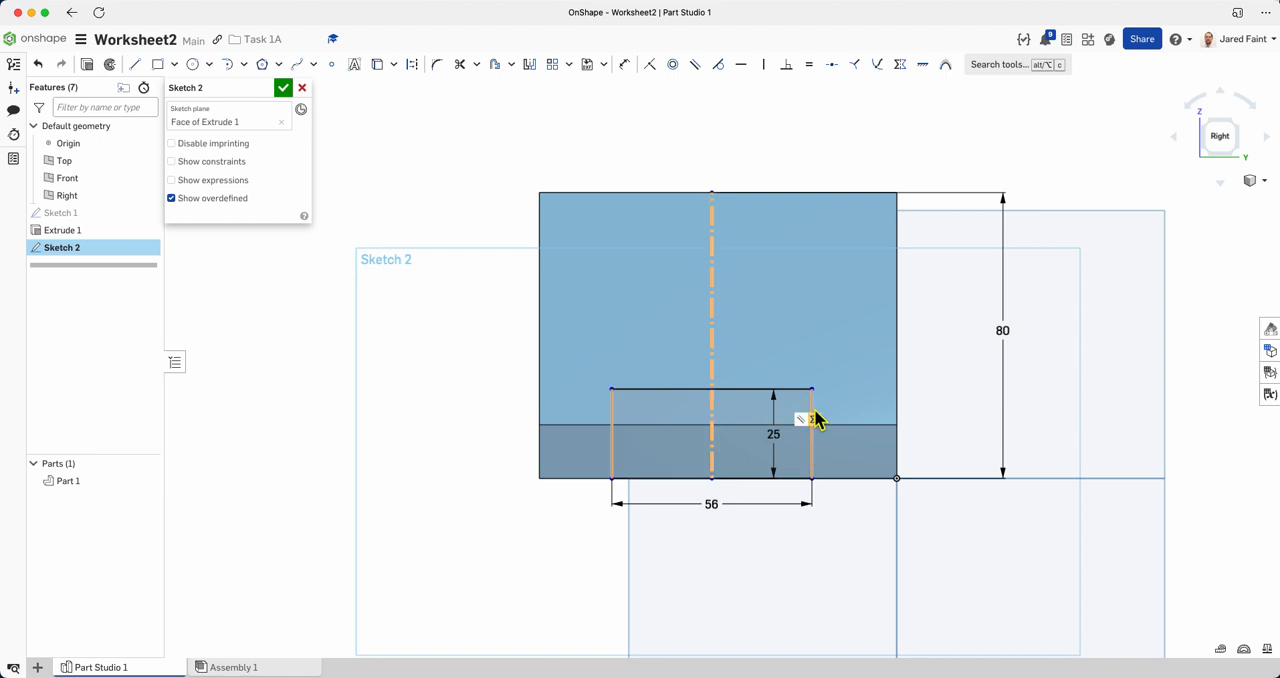
# Test-move the rectangle, snap the construction line's lower end to the midpoint of the block's bottom edge, and return to the worksheet drawing.
pyautogui.moveTo(812, 392); pyautogui.dragTo(843, 389)
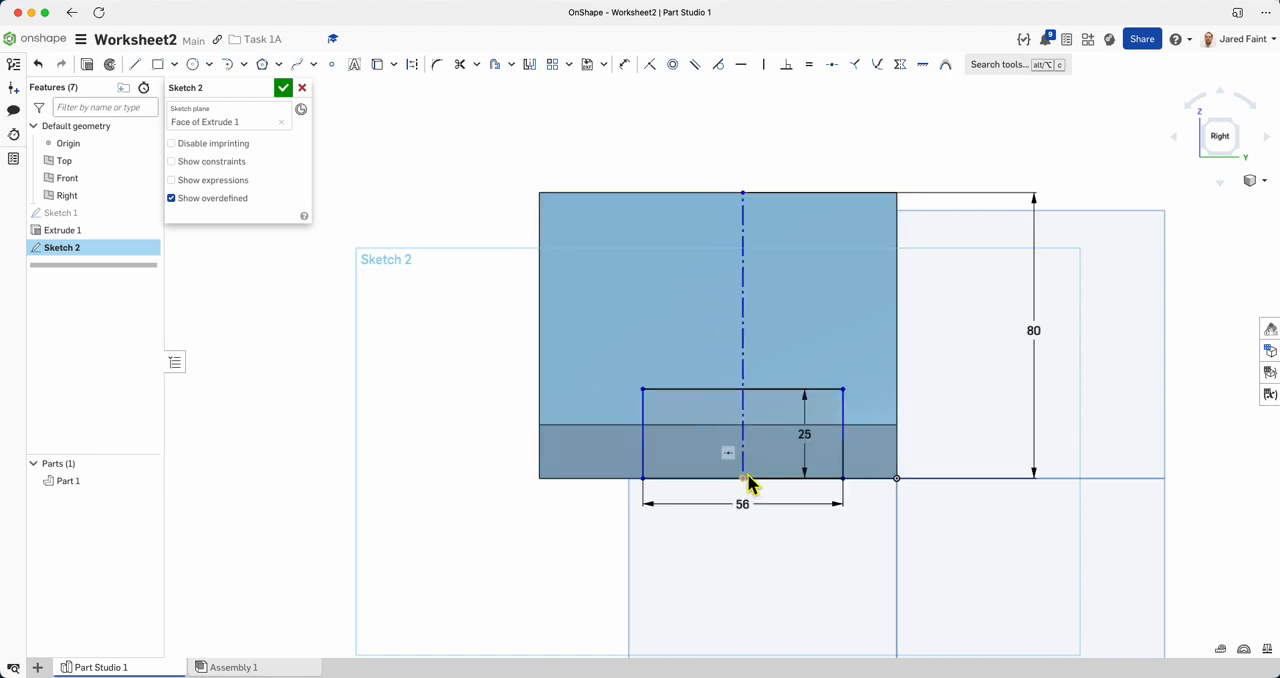
pyautogui.moveTo(742, 477)
pyautogui.mouseDown()
pyautogui.moveTo(698, 476)
pyautogui.moveTo(717, 478)
pyautogui.mouseUp()
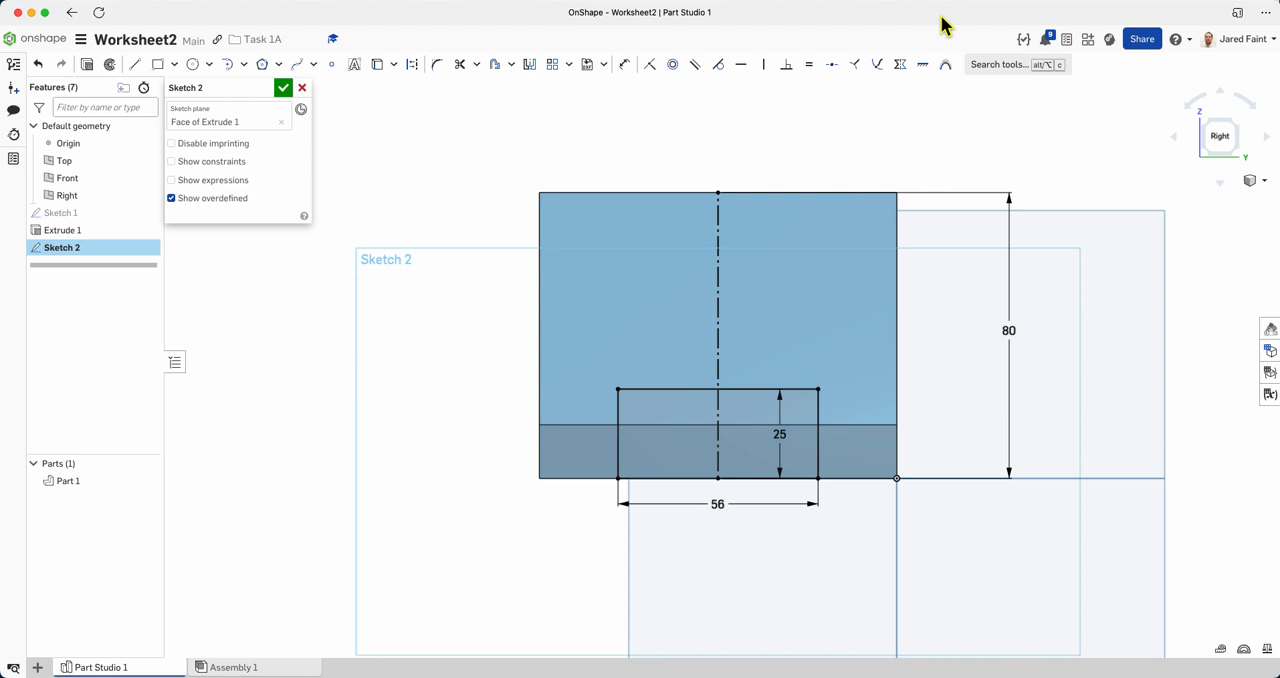
pyautogui.click(984, 2)
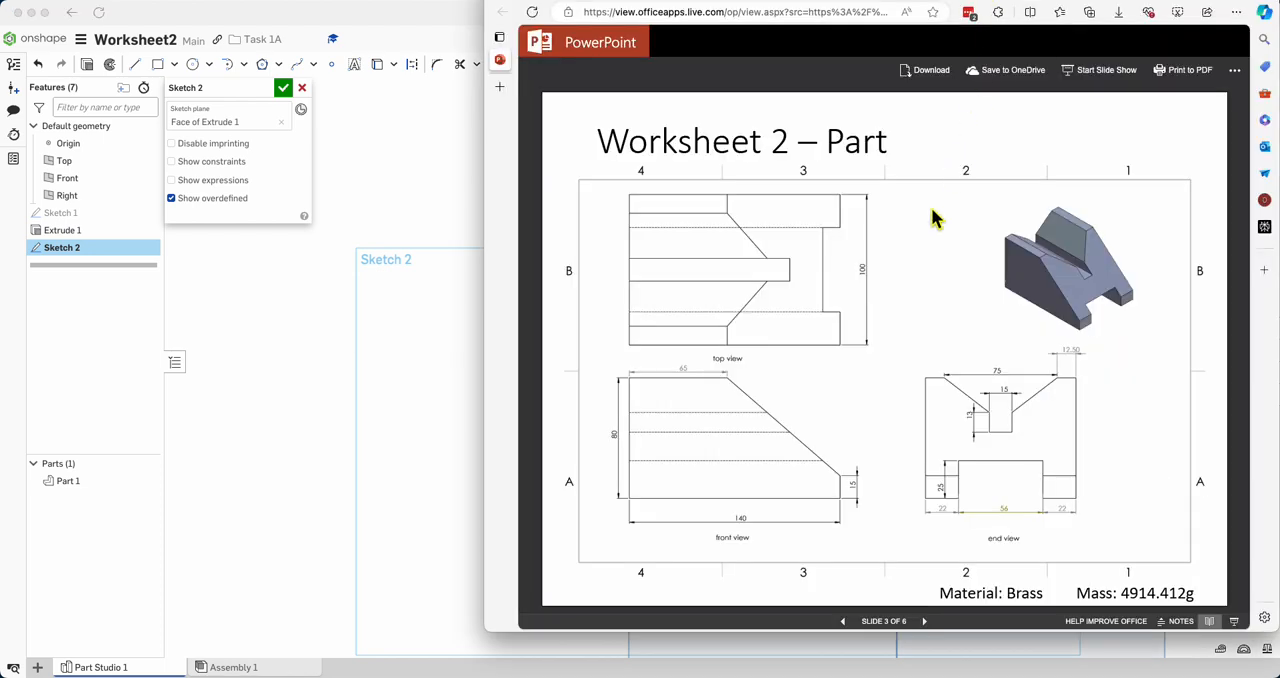